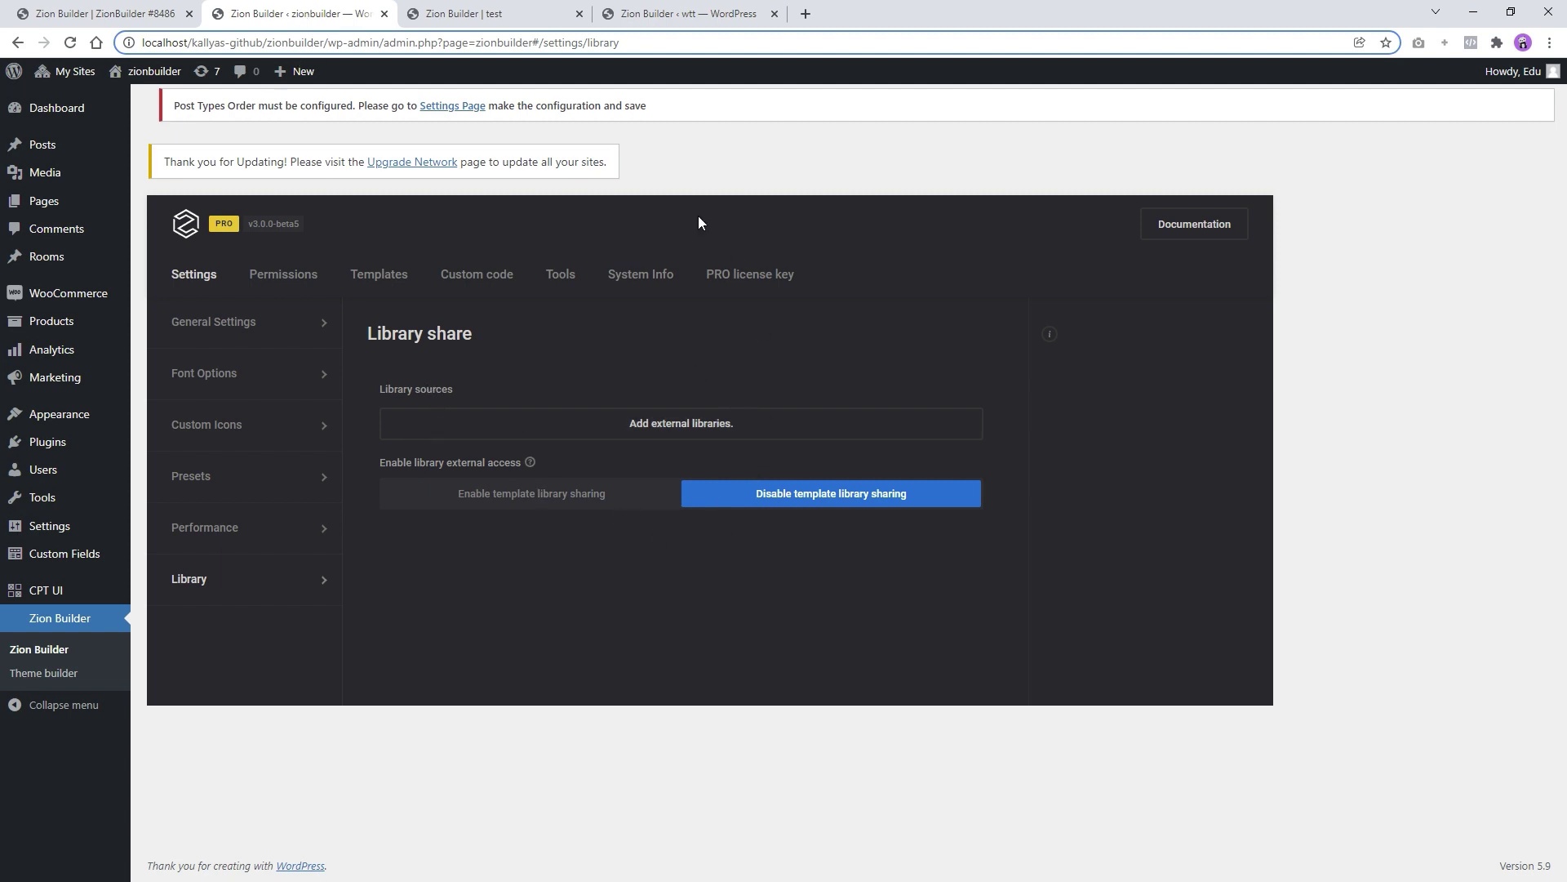
Bring up the Website 1 page editor from the browser tabs
click(690, 13)
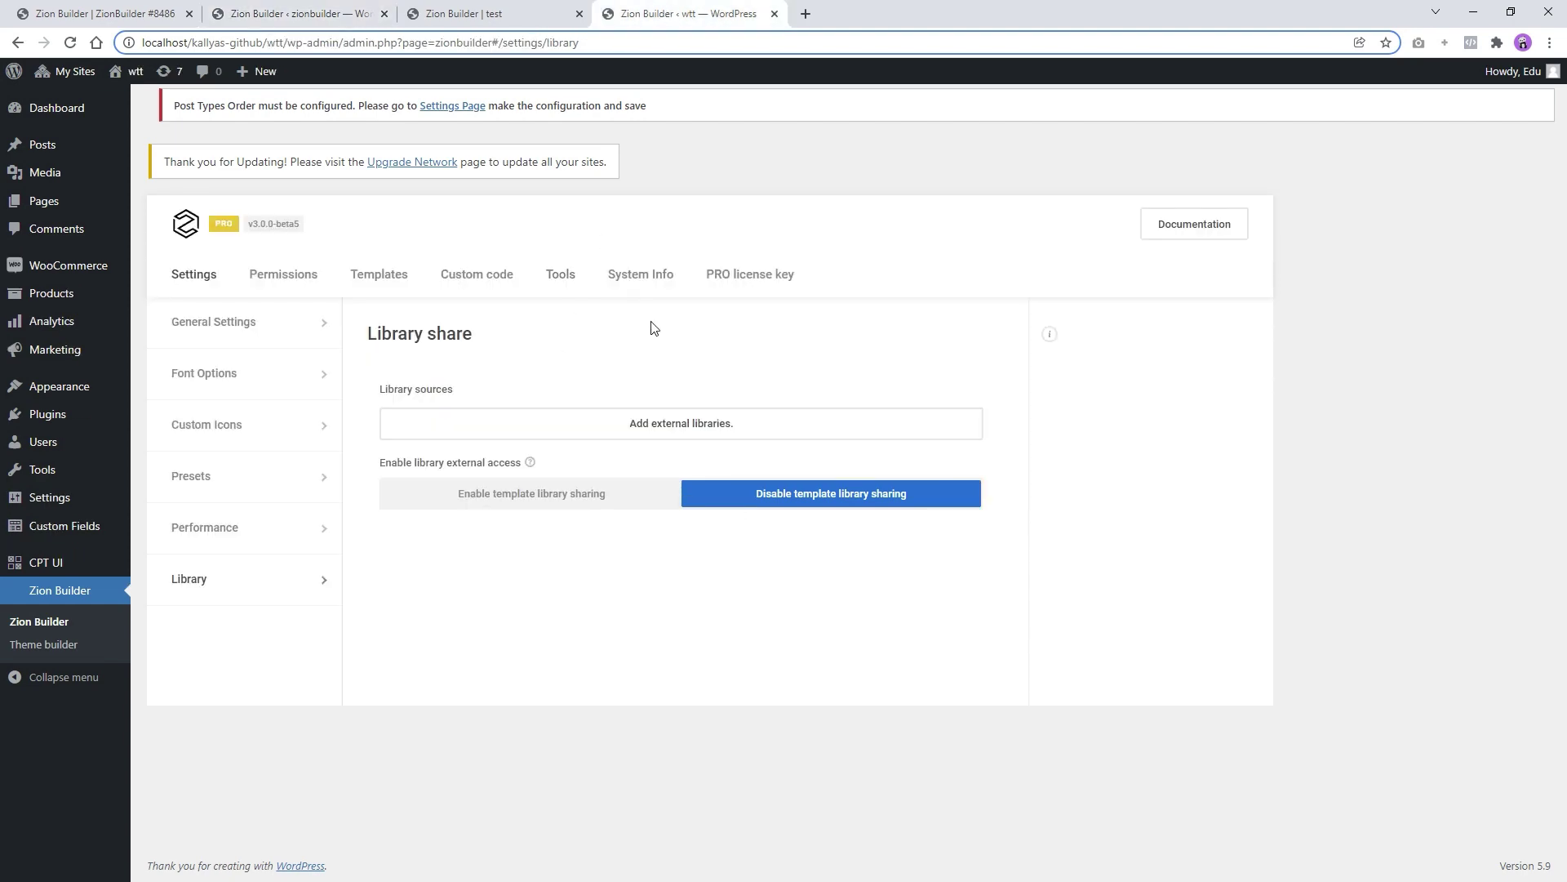
Compare the first site's 240-template library with the second site's 2-template library
click(125, 10)
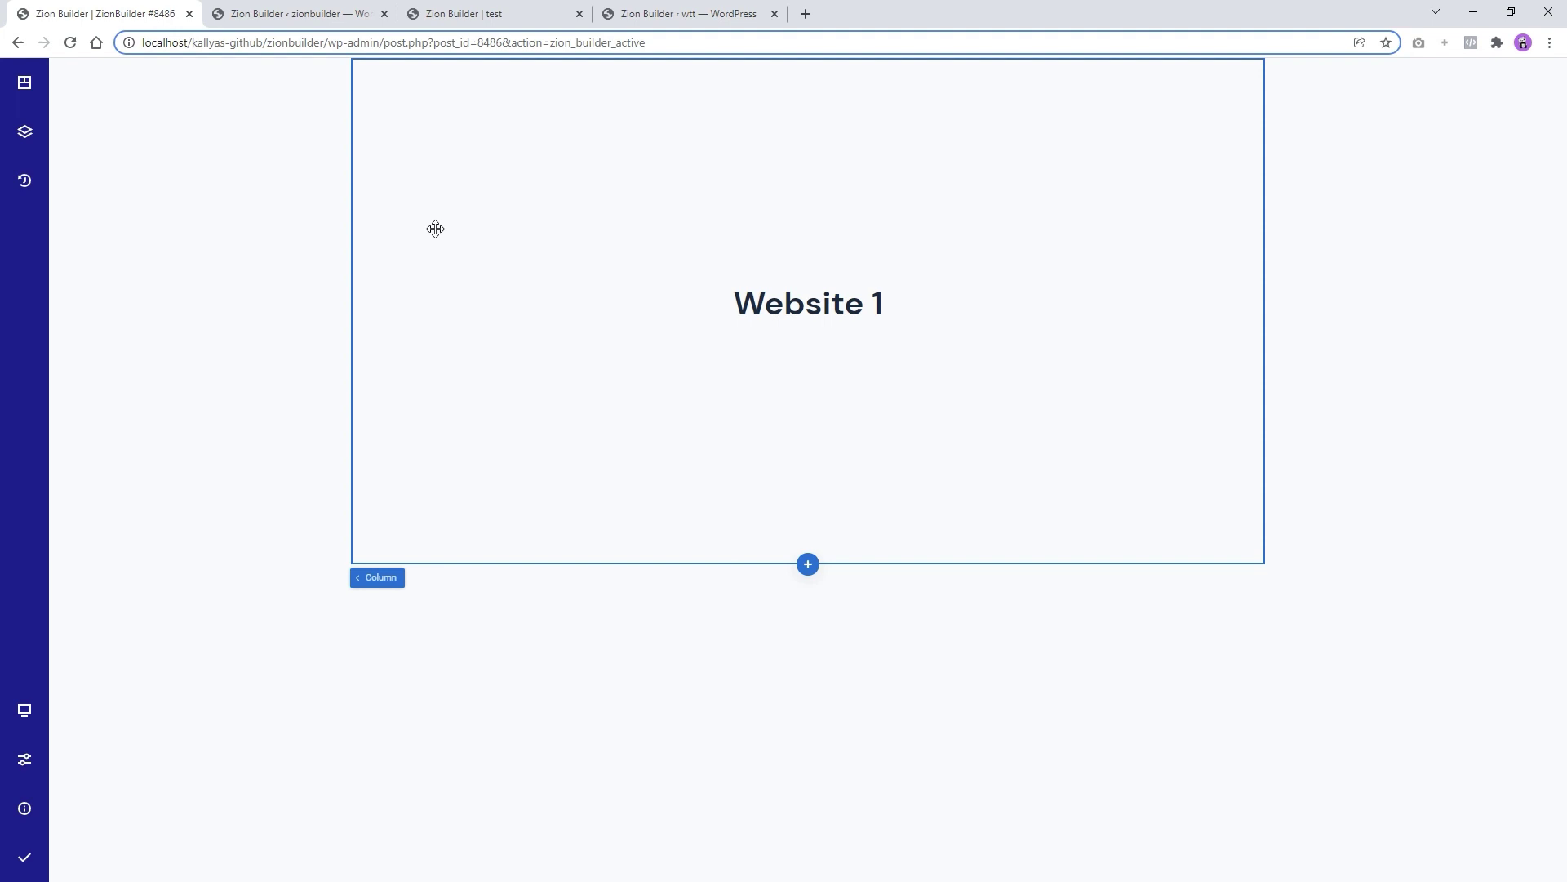
click(25, 130)
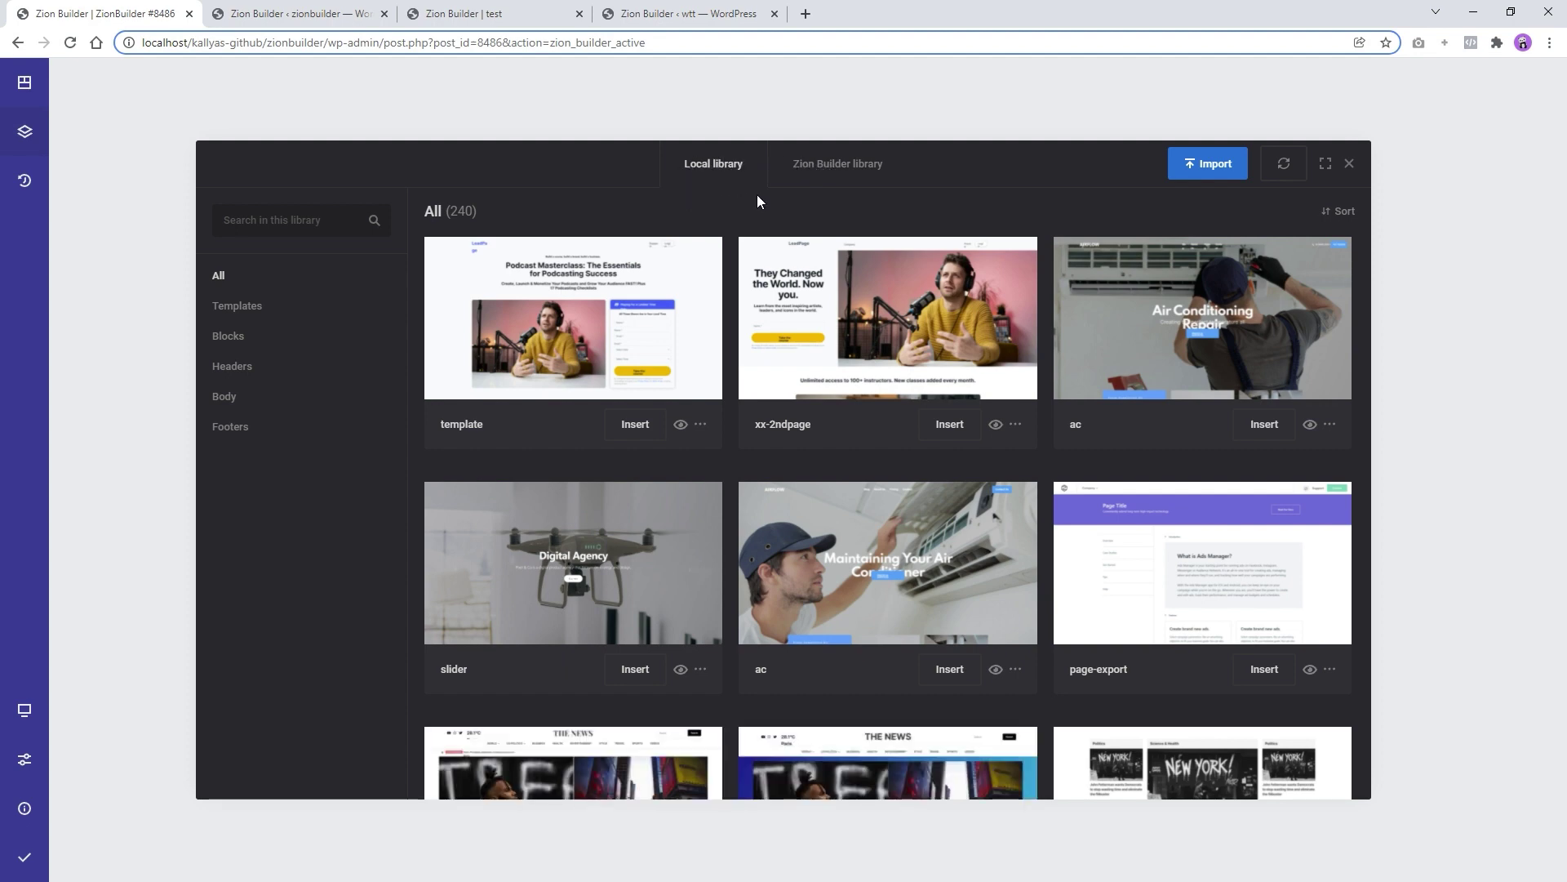
click(512, 15)
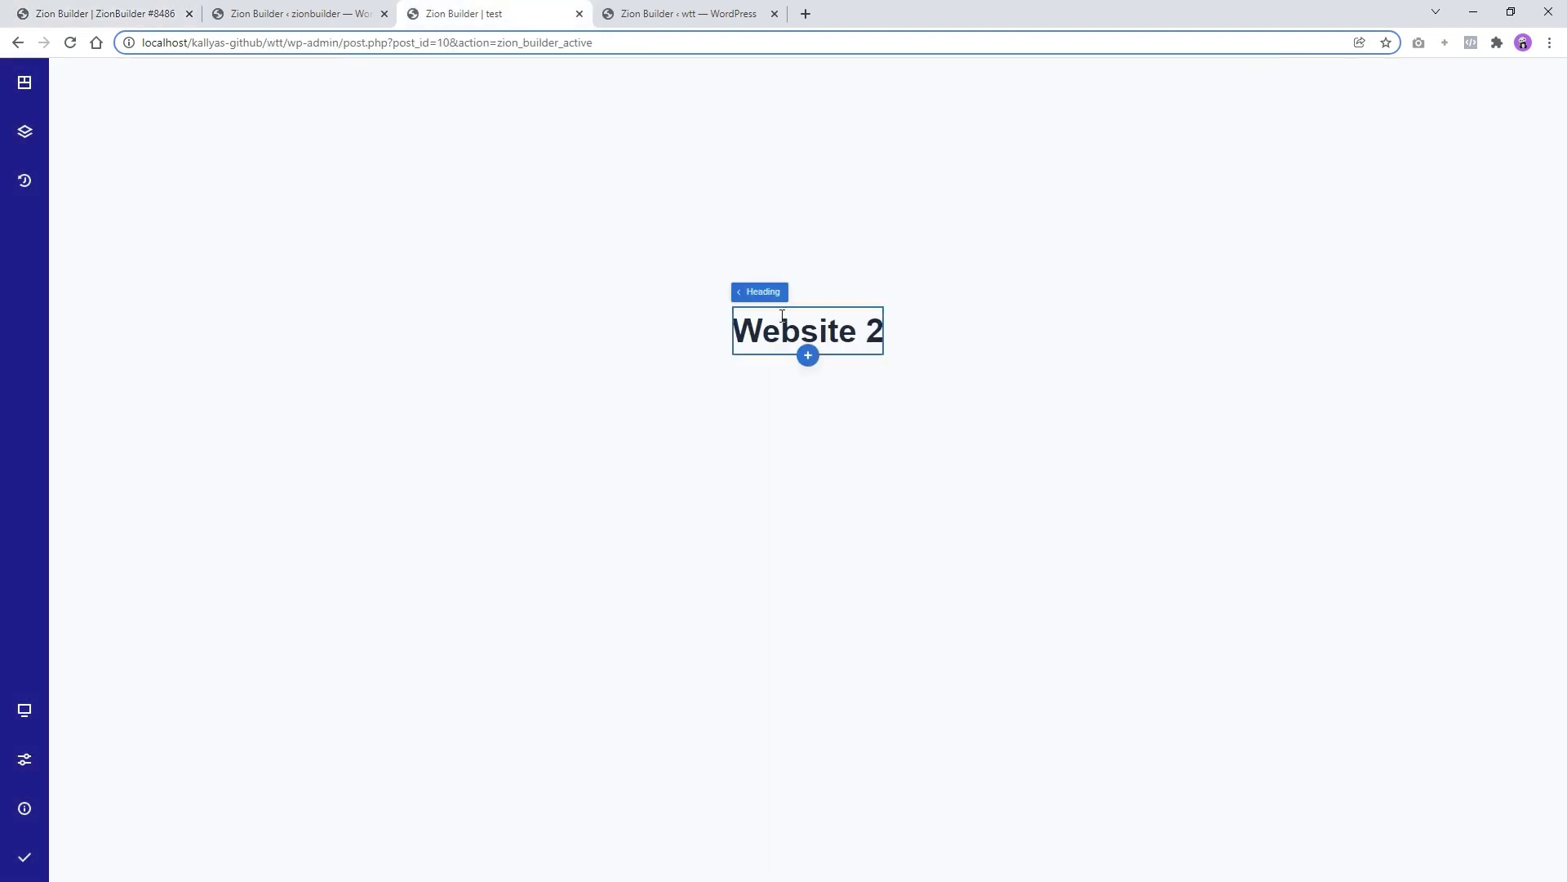
click(37, 135)
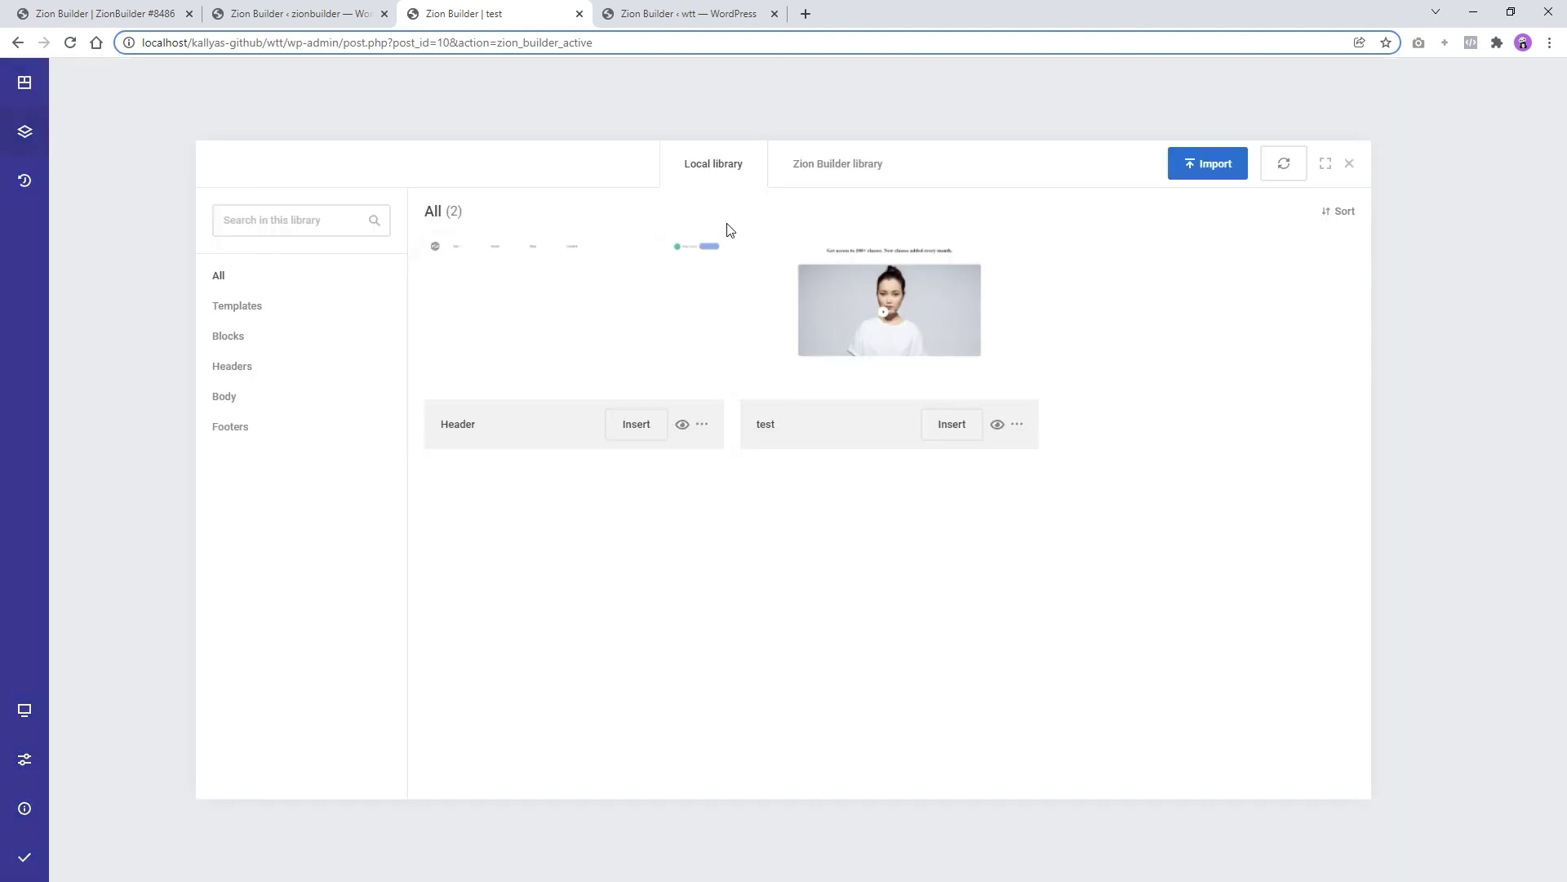
click(103, 13)
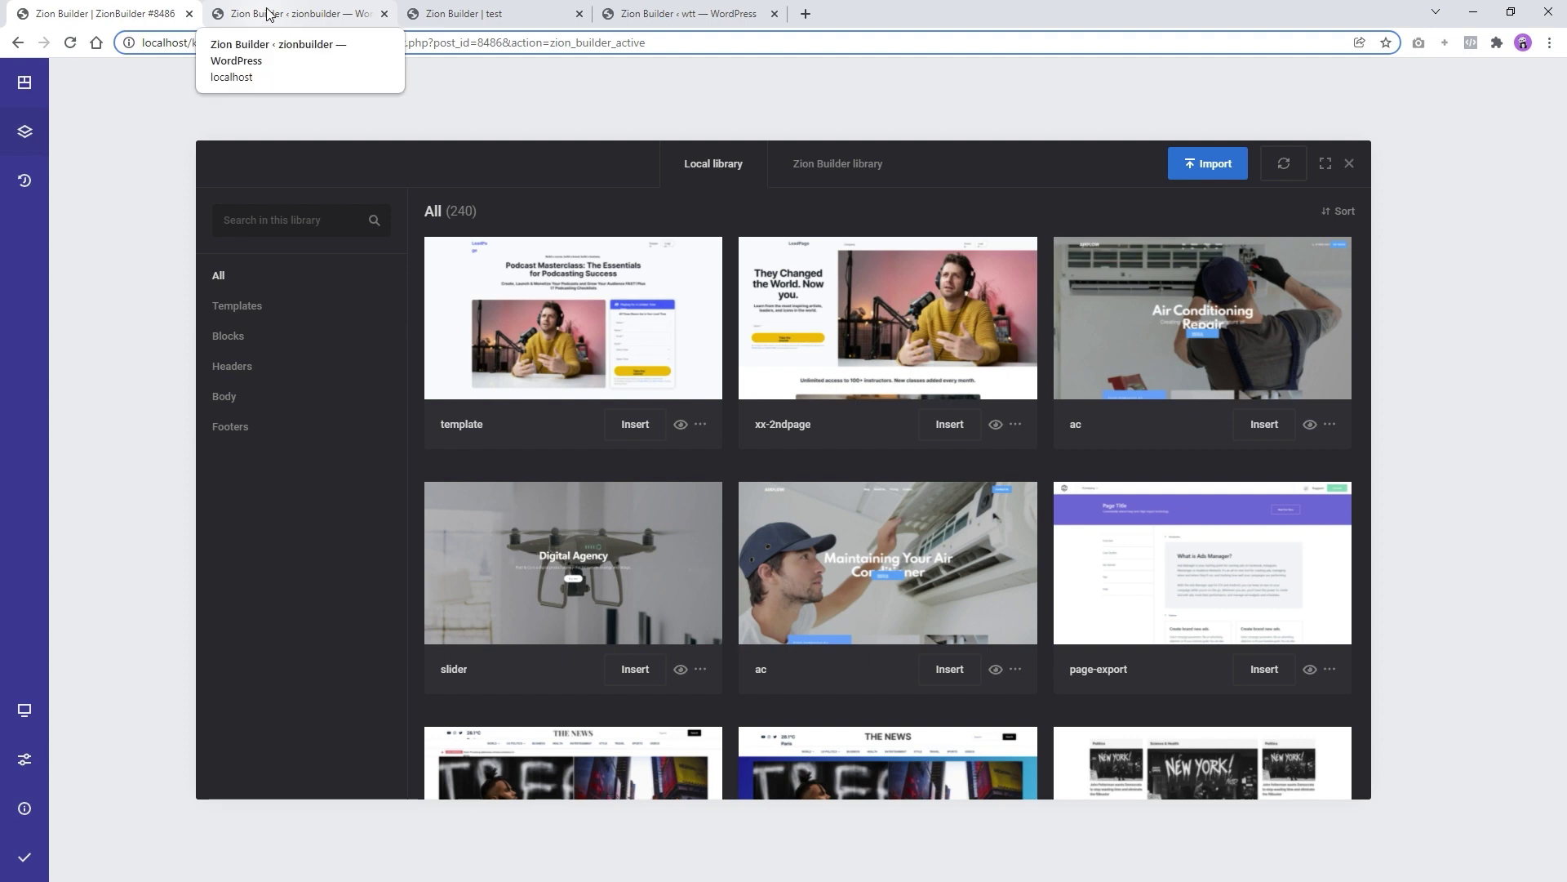
click(530, 13)
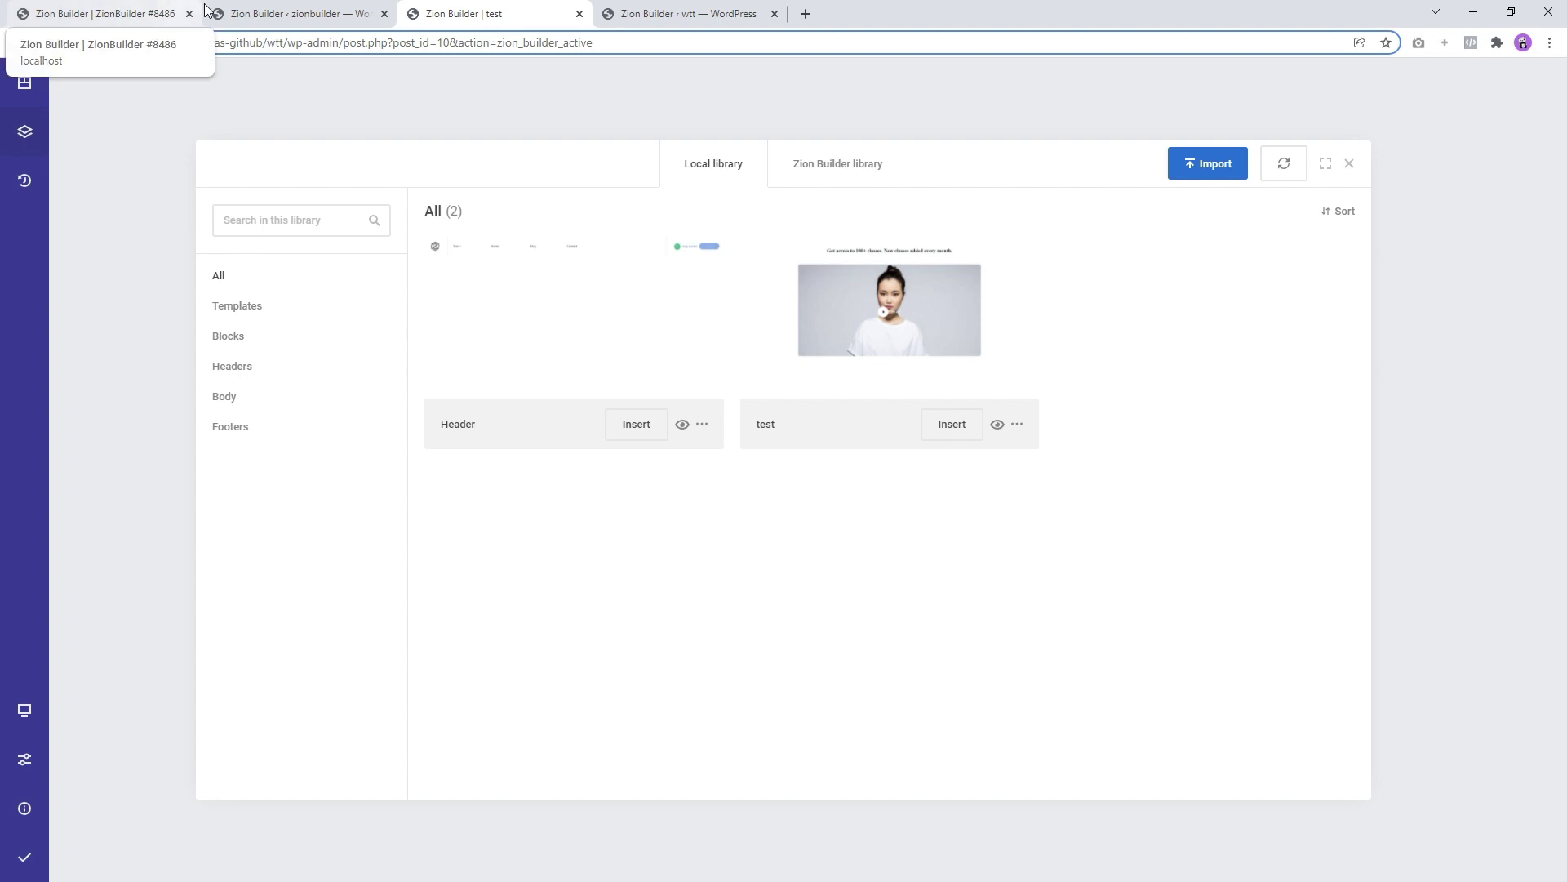
click(245, 12)
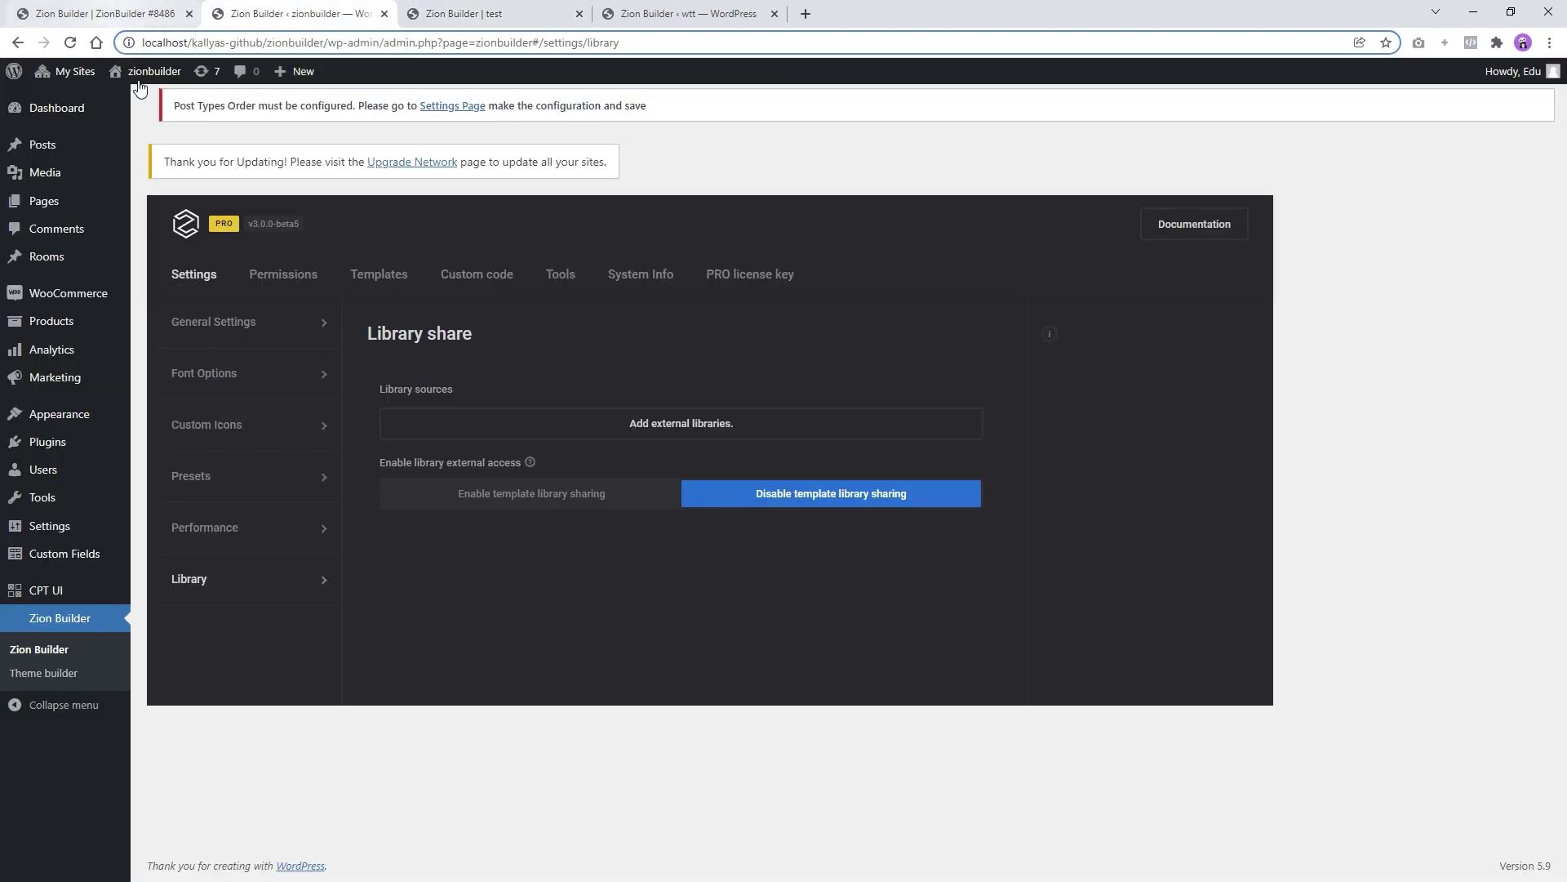
click(552, 504)
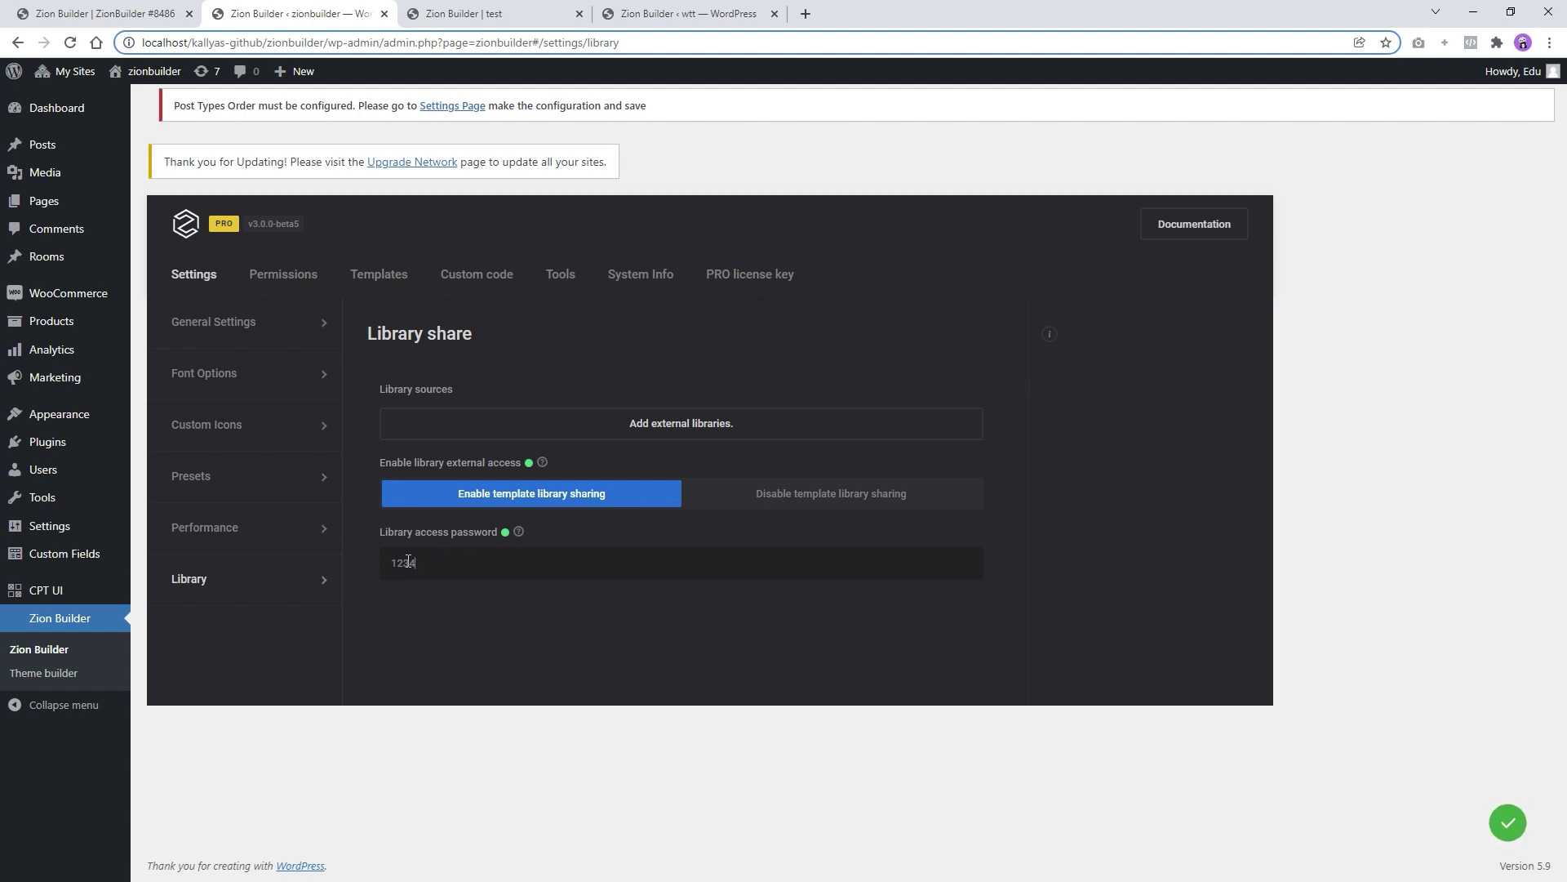
drag(438, 558, 332, 566)
click(476, 558)
click(134, 11)
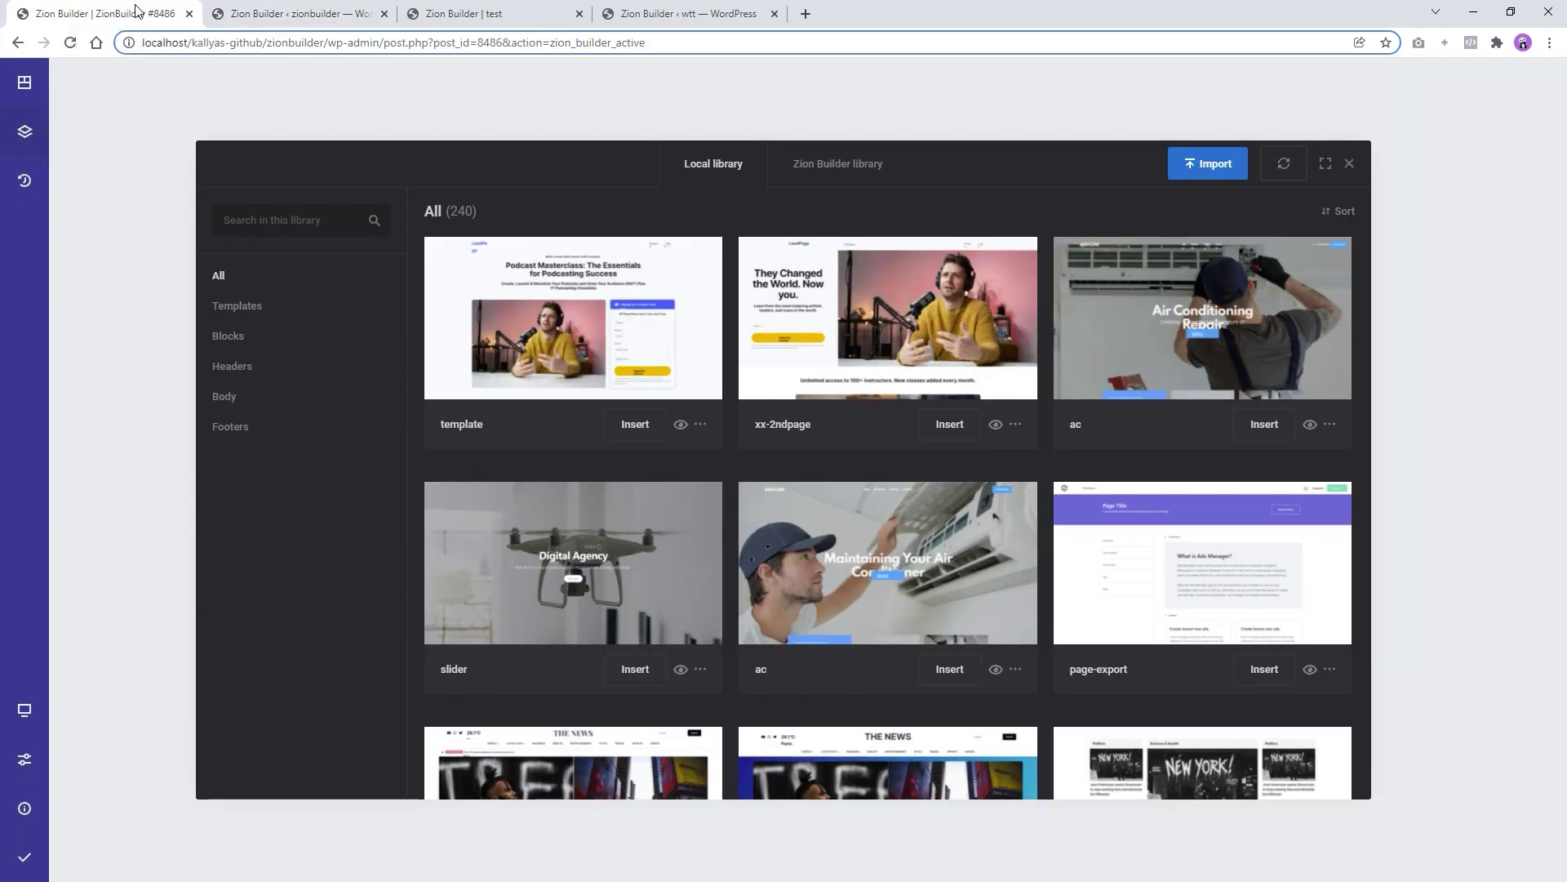
click(451, 16)
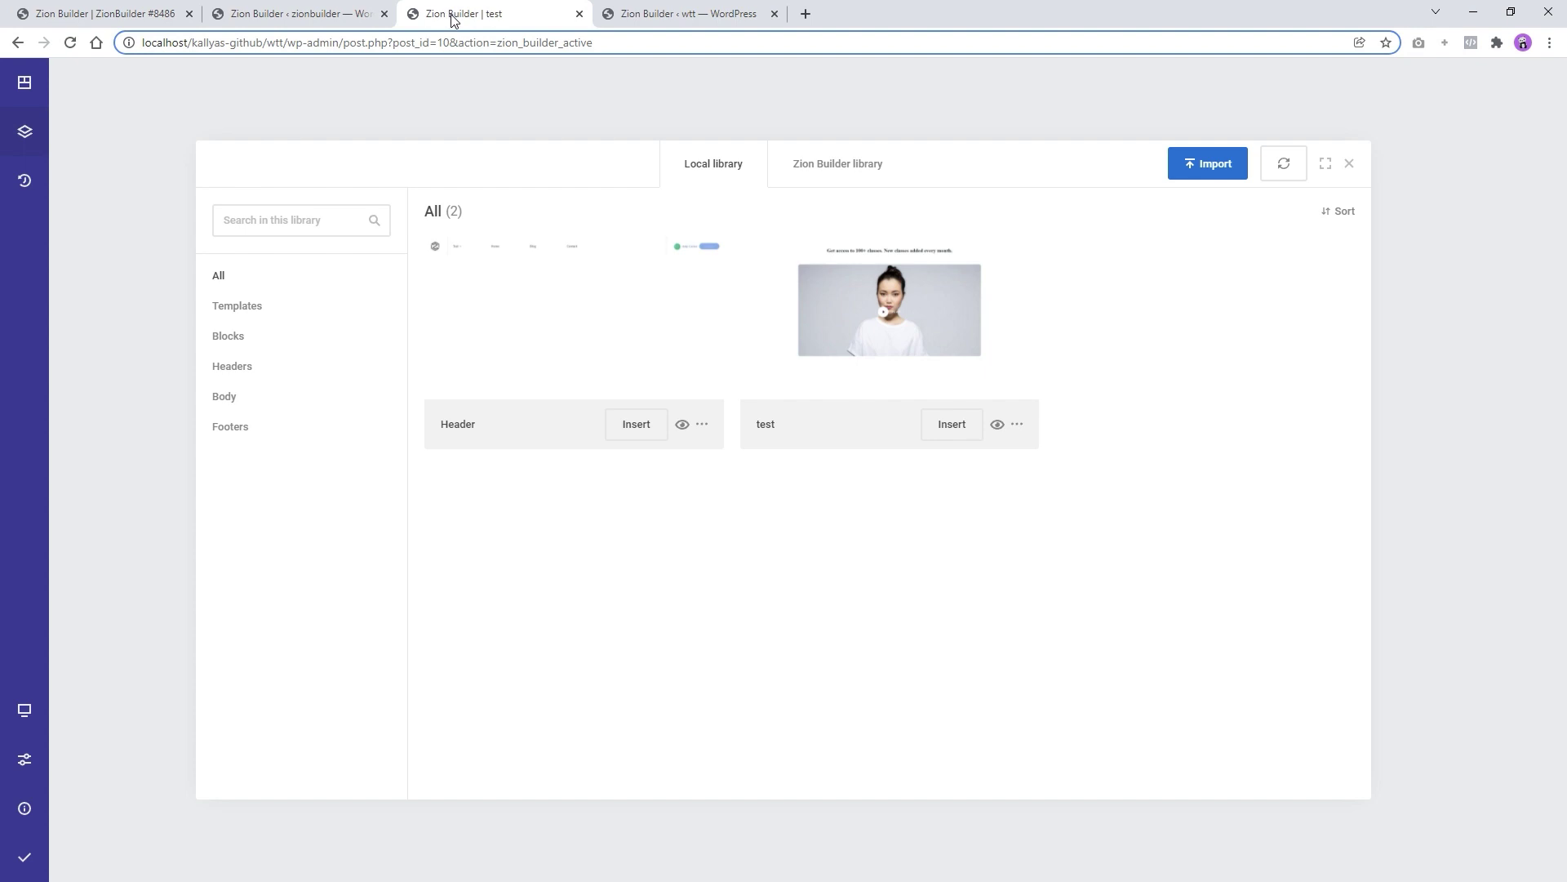
Add a new remote library source on the second site and copy the first site's URL
click(640, 14)
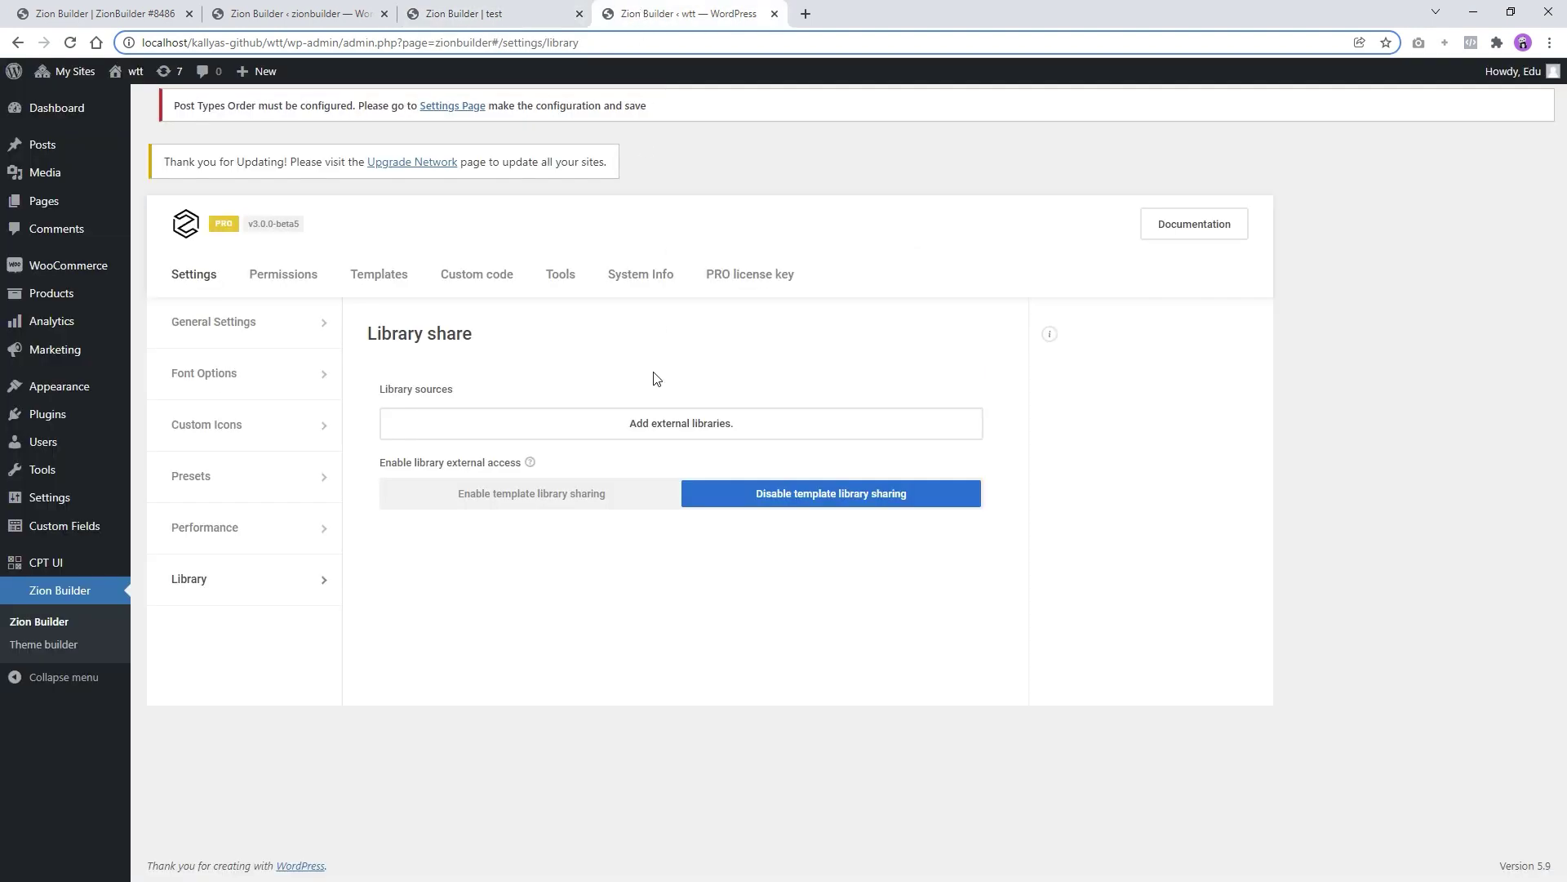
click(661, 425)
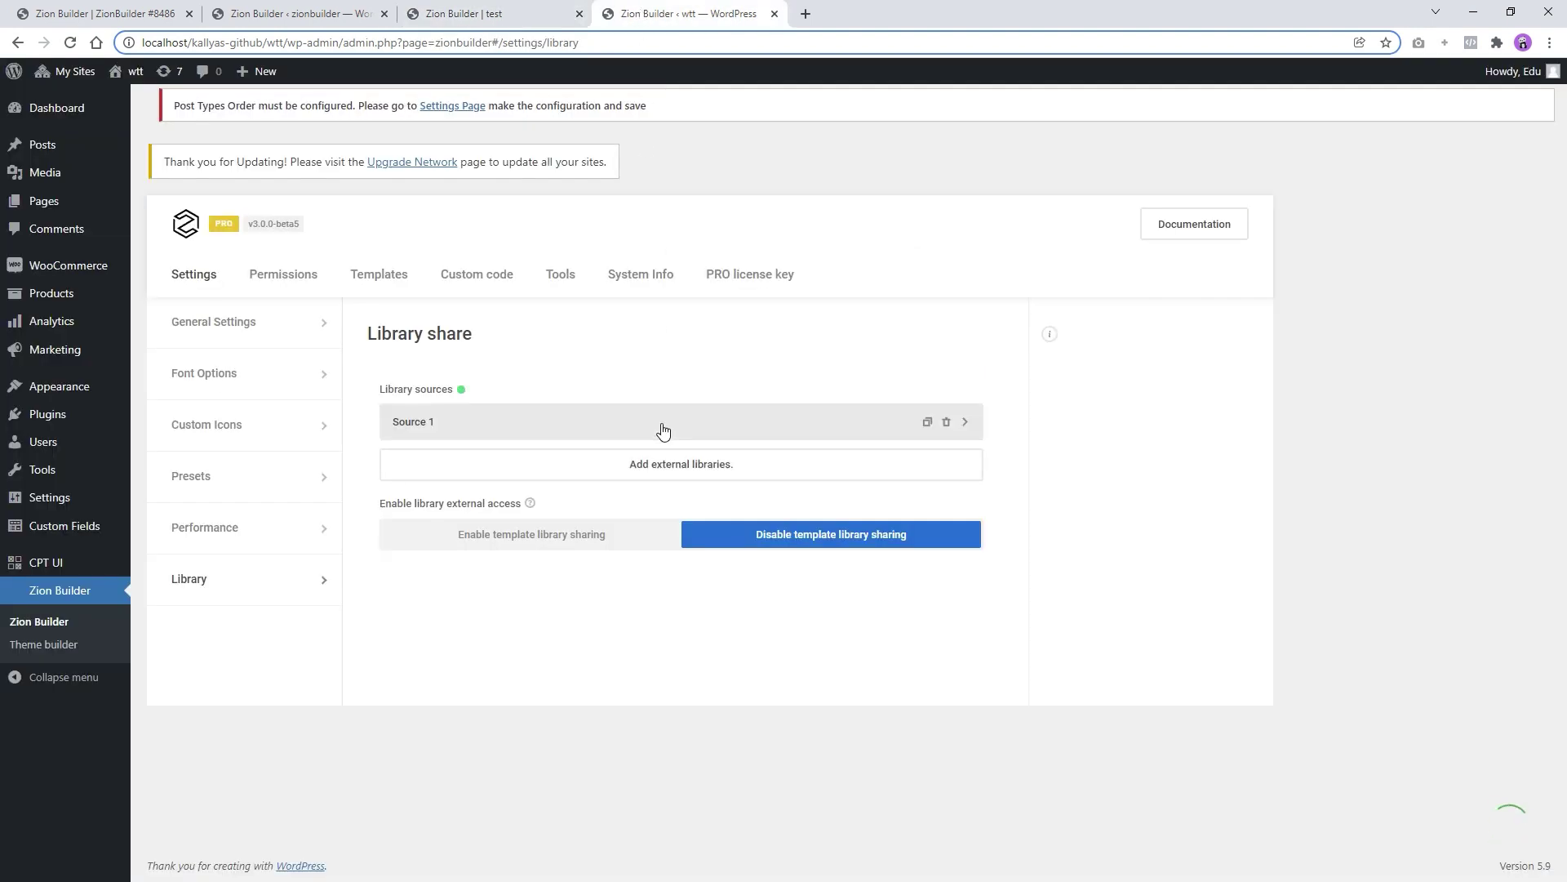
click(663, 430)
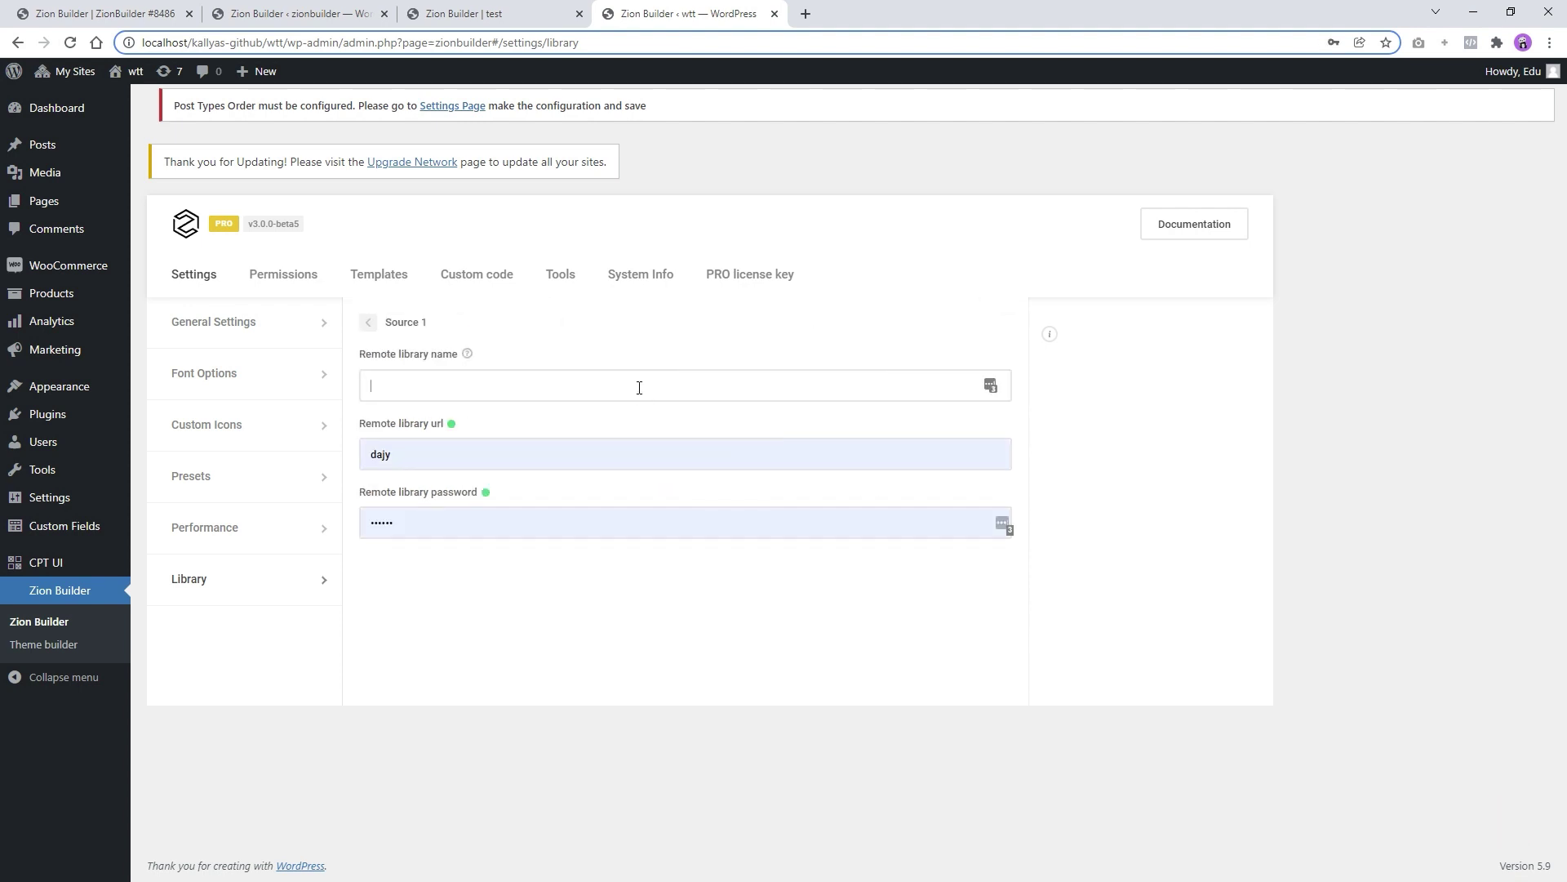
text(website1)
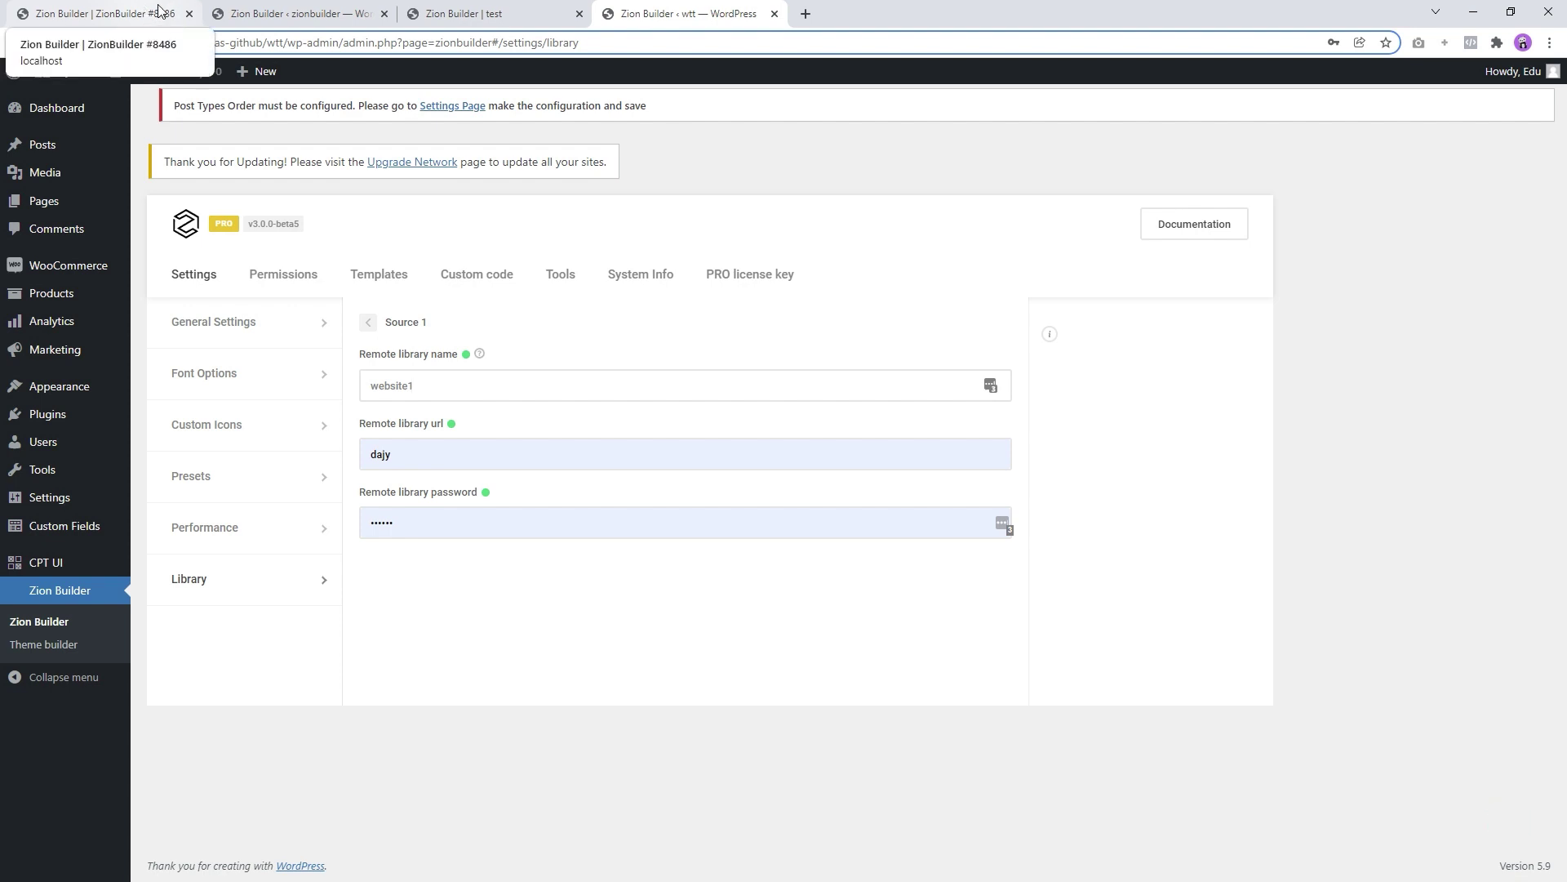
click(237, 10)
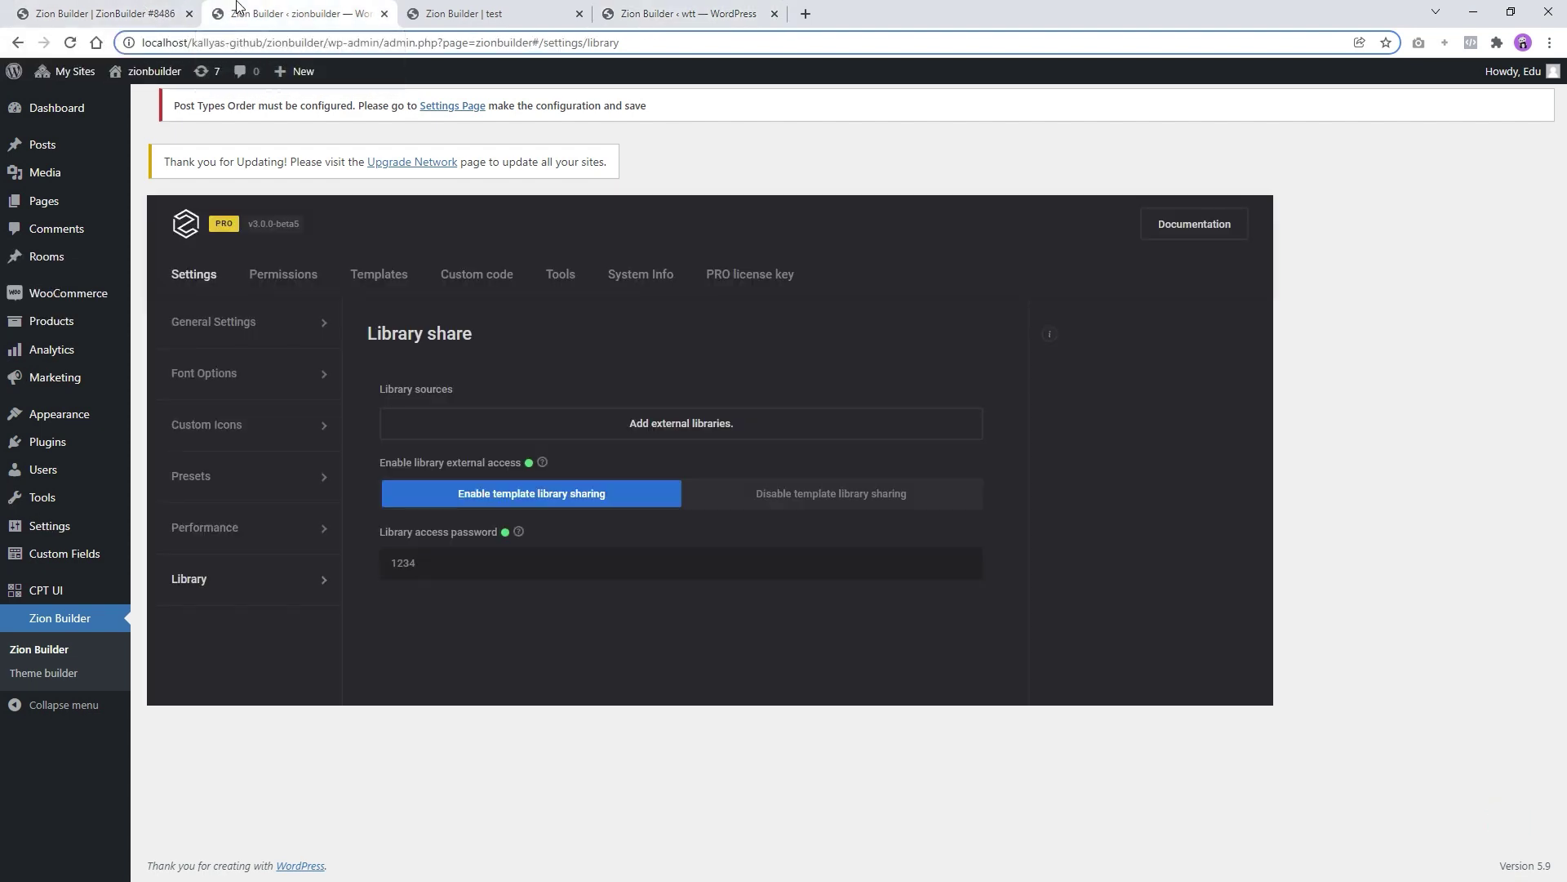
click(131, 8)
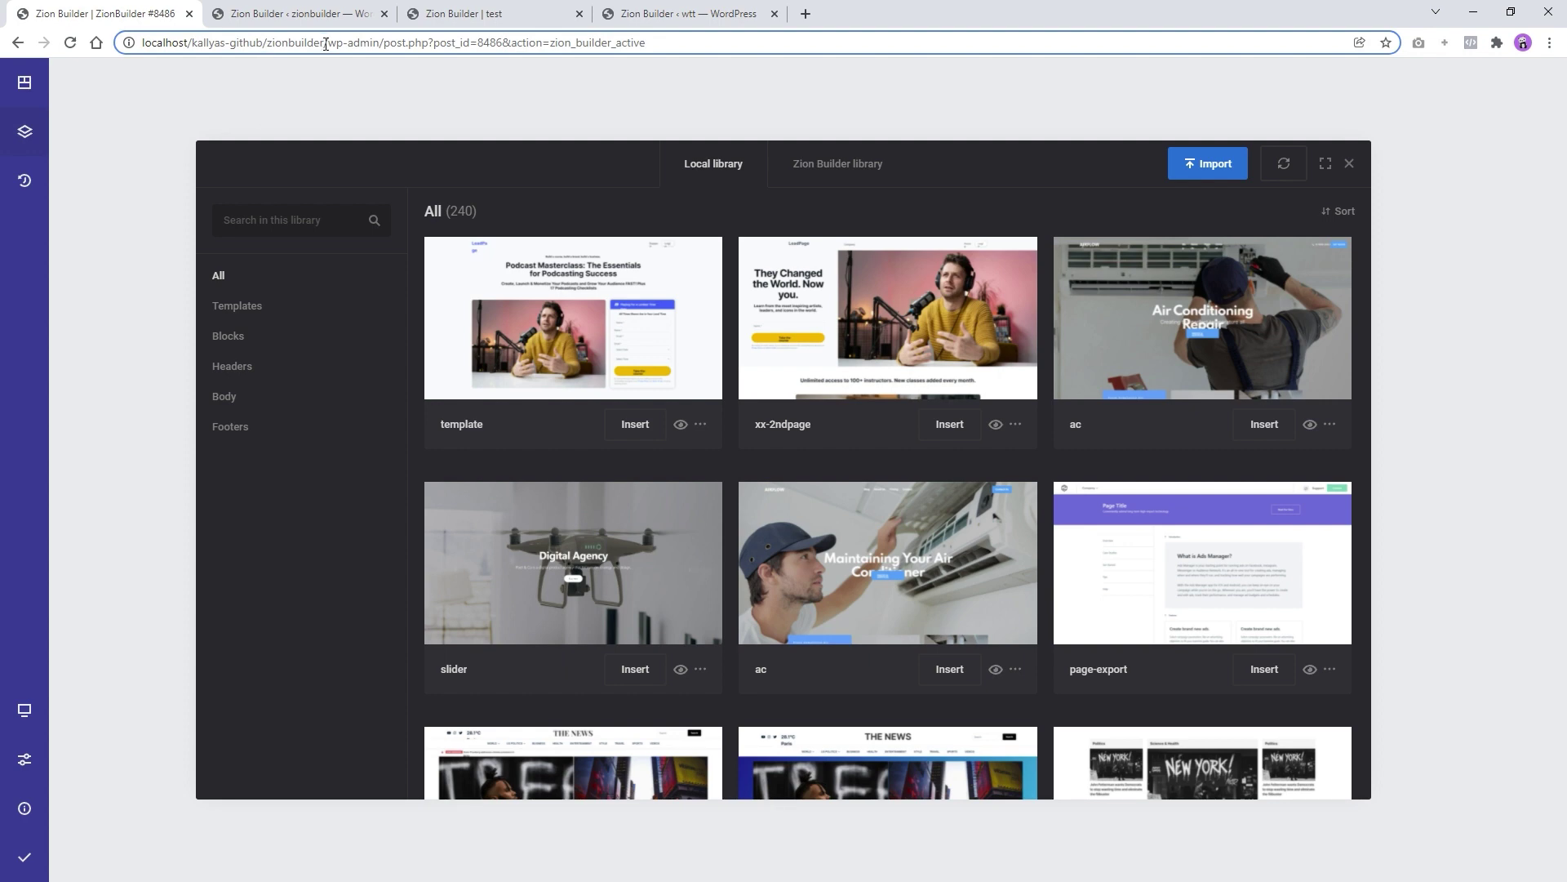
drag(325, 42, 142, 44)
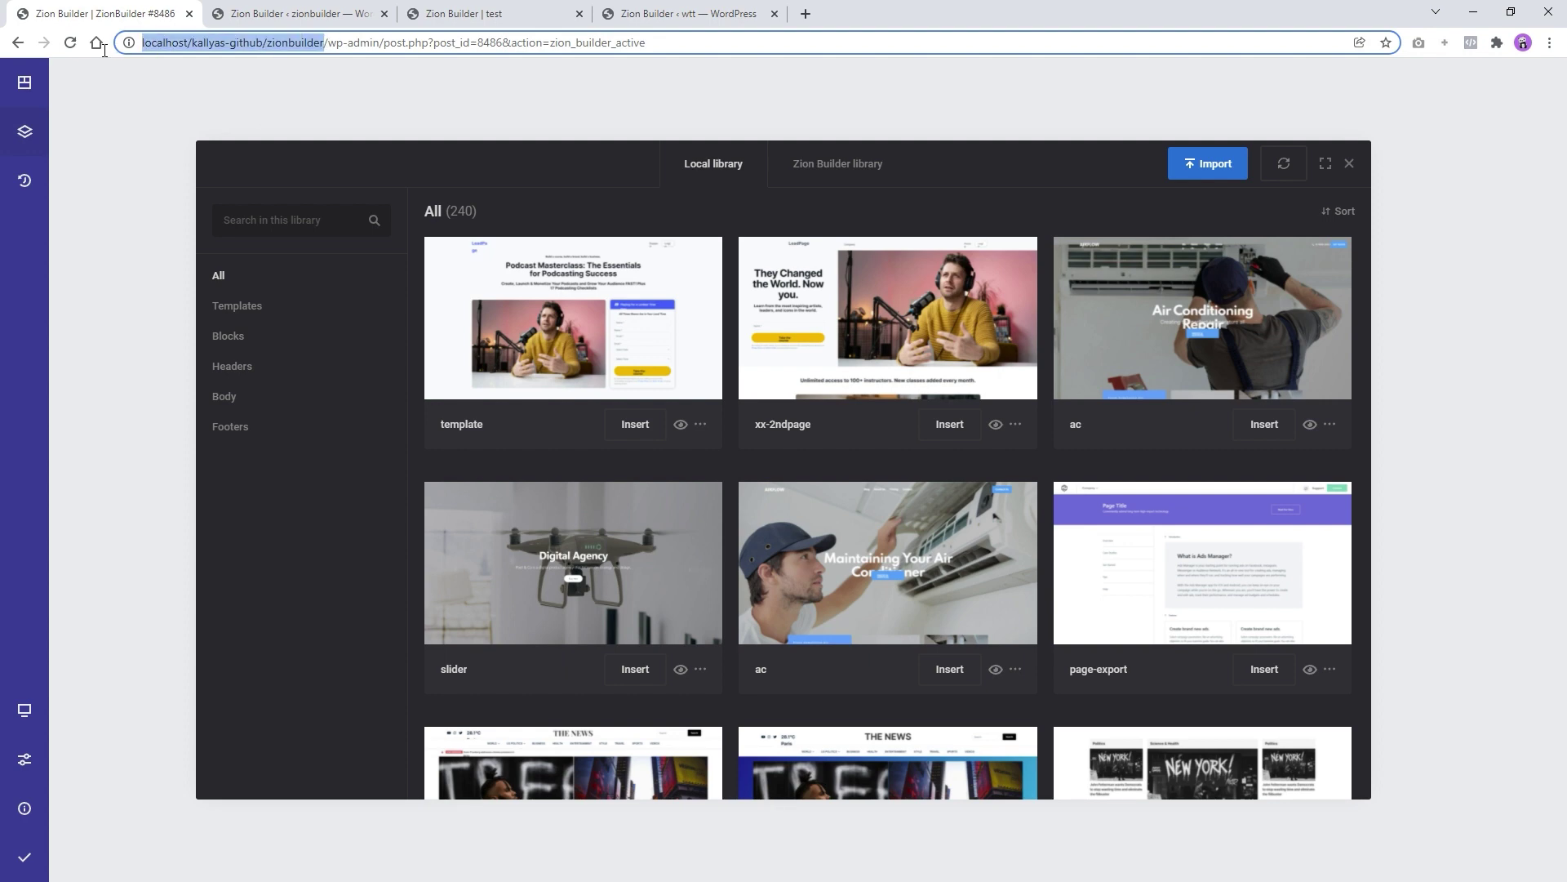
Fill Source 1 with the first site's URL and password, and save it as website1
click(466, 11)
click(623, 10)
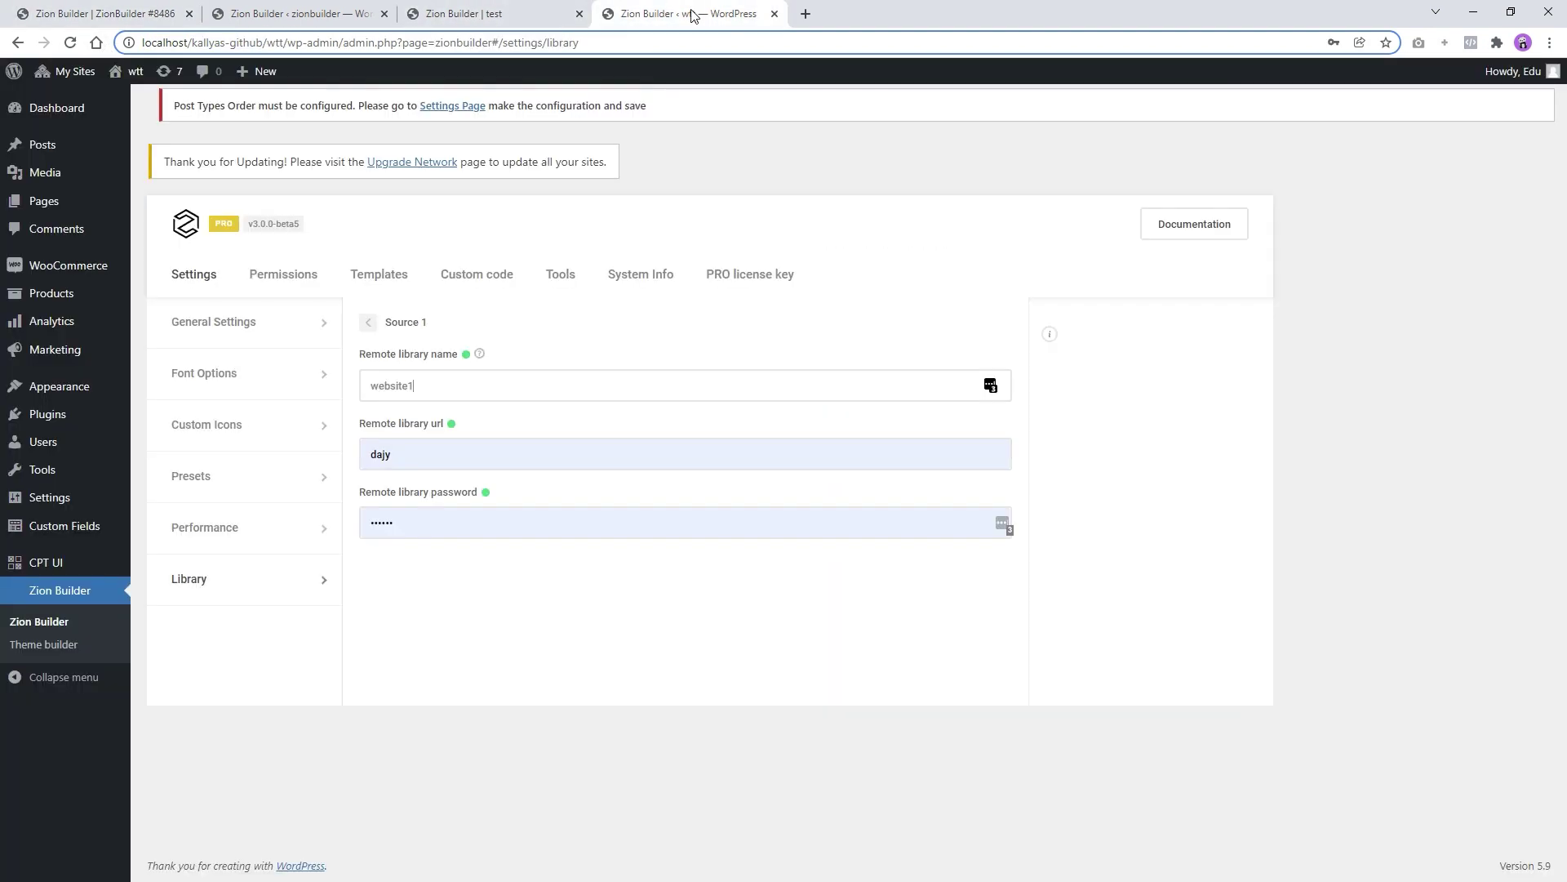
key(Down)
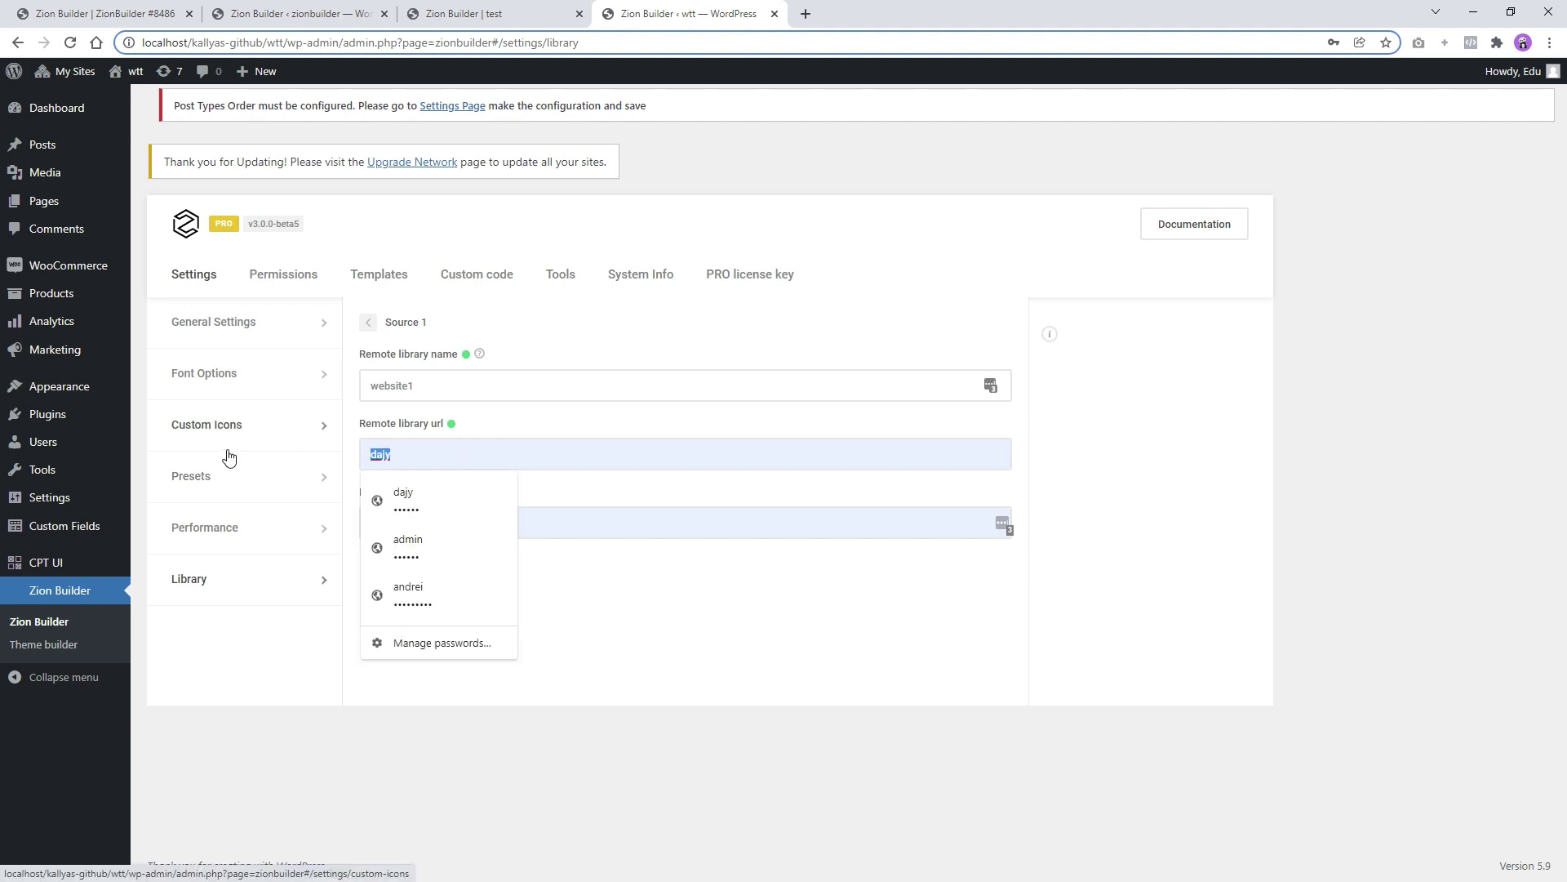
key(Return)
click(400, 508)
key(ctrl+a)
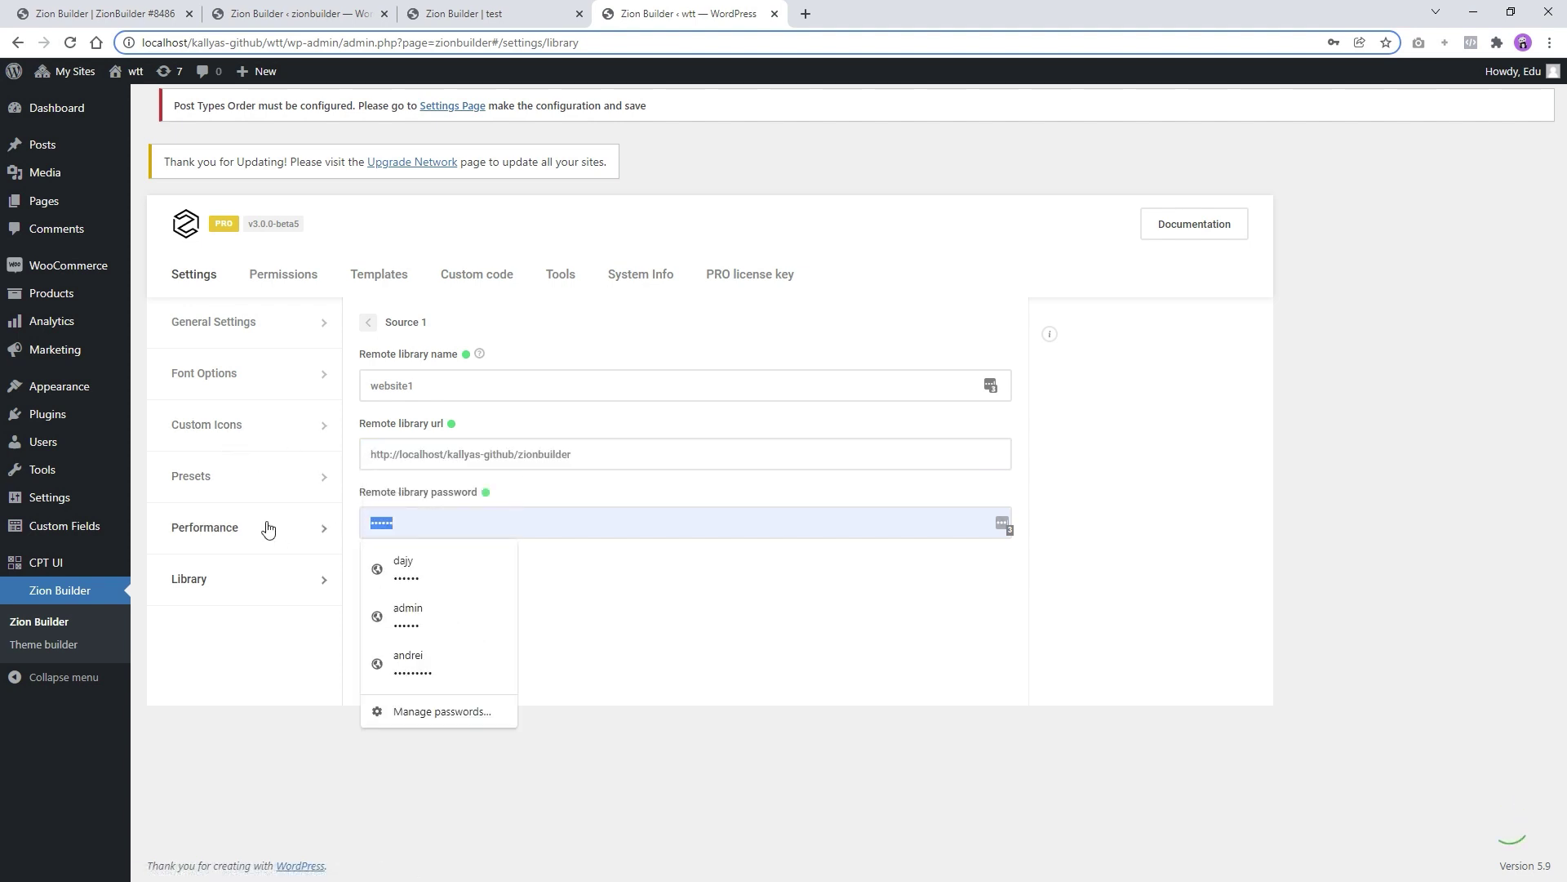
text(1)
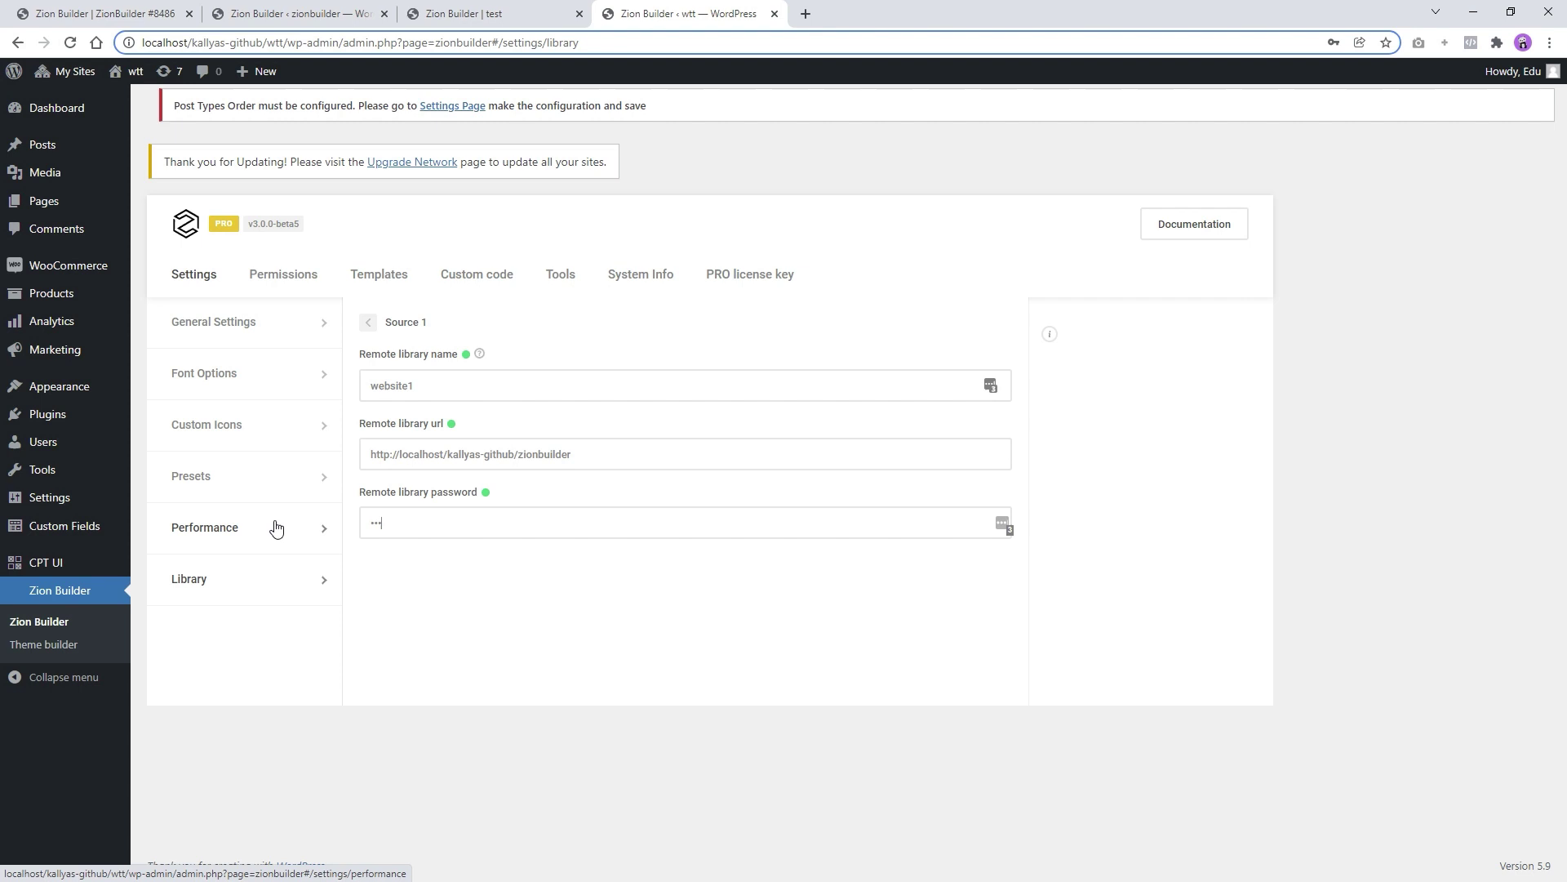
text(1)
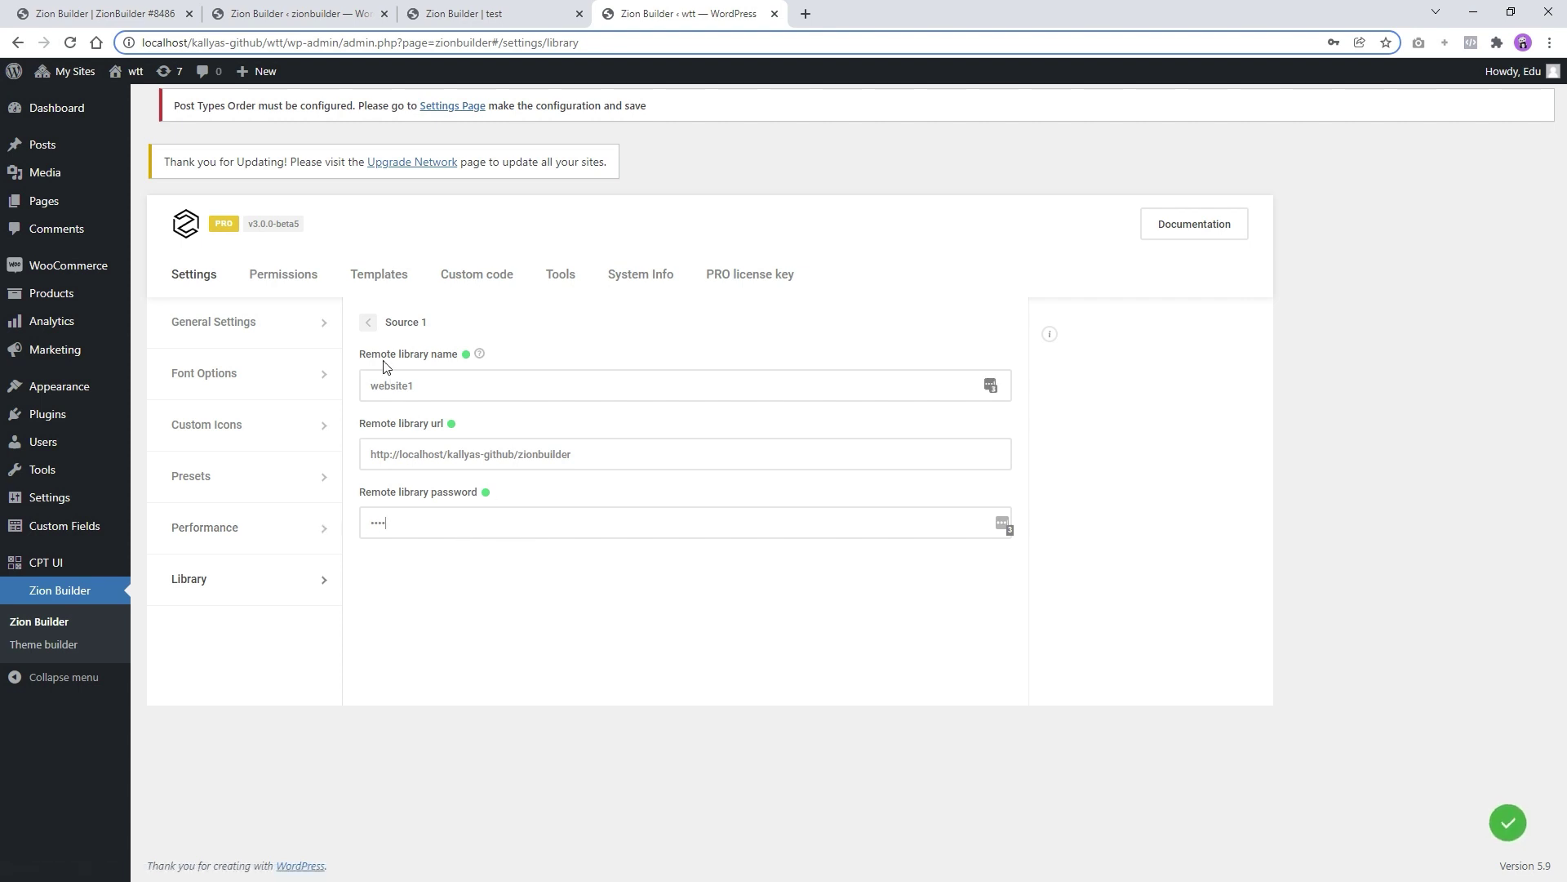
click(369, 322)
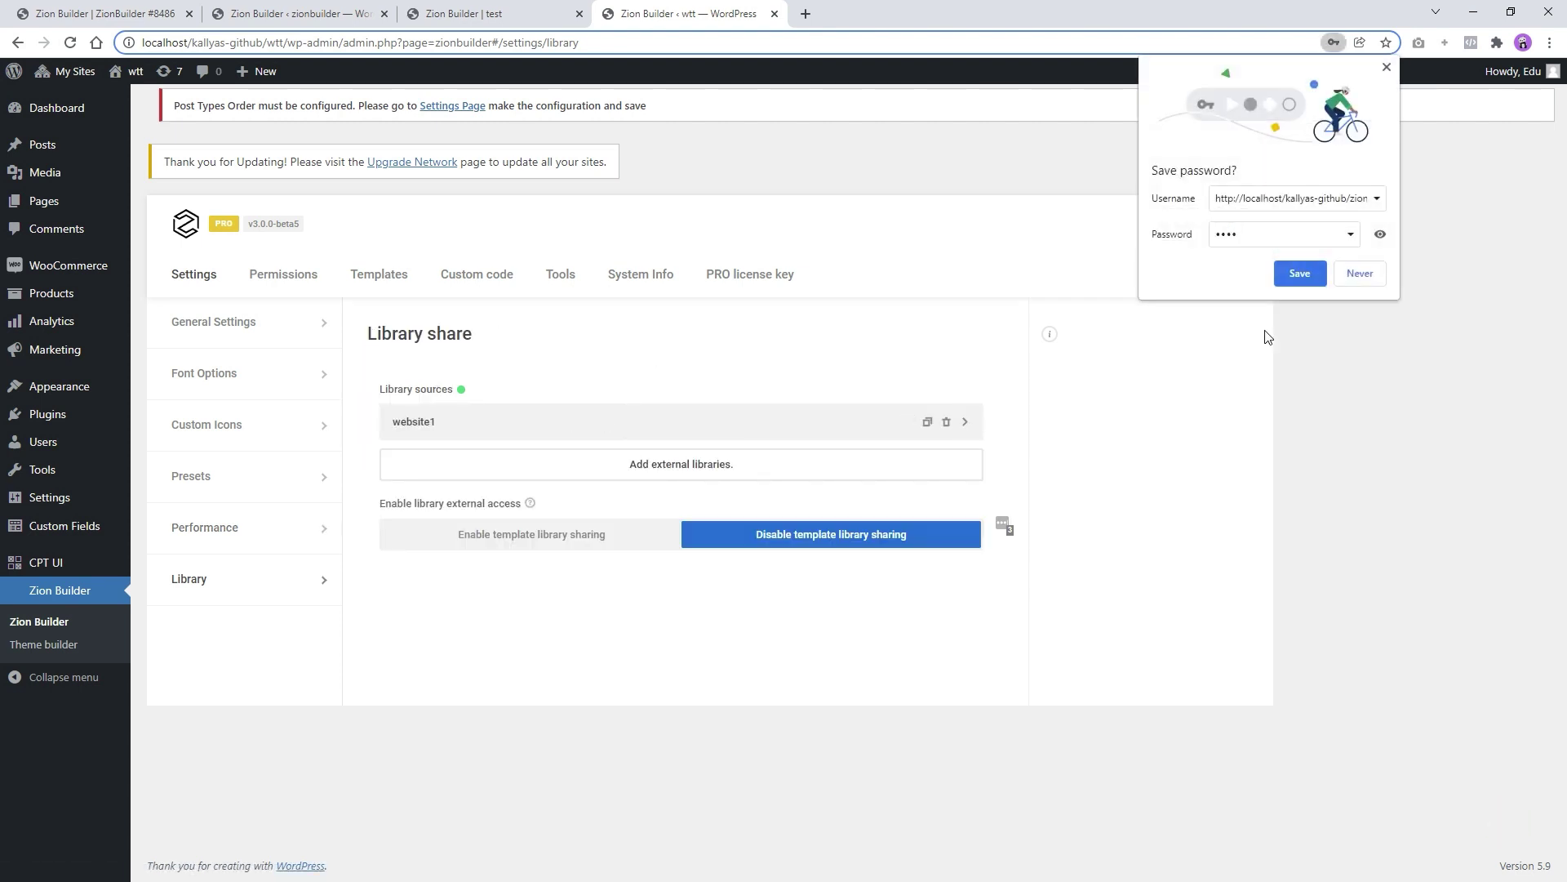
click(1359, 274)
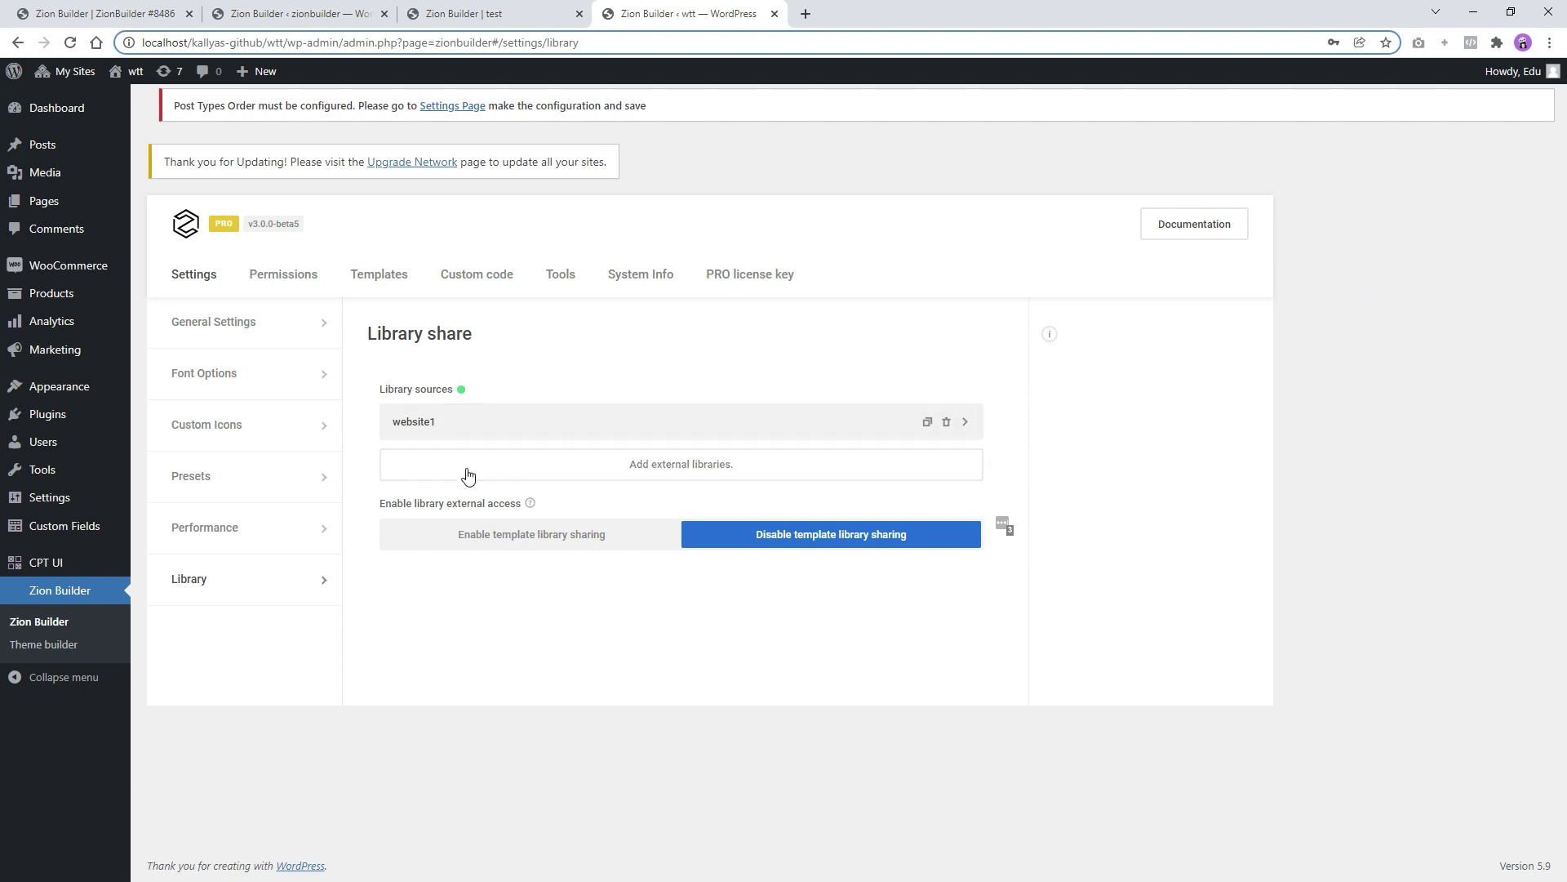
Close the second site's library, reload its editor, and reopen the library
click(496, 10)
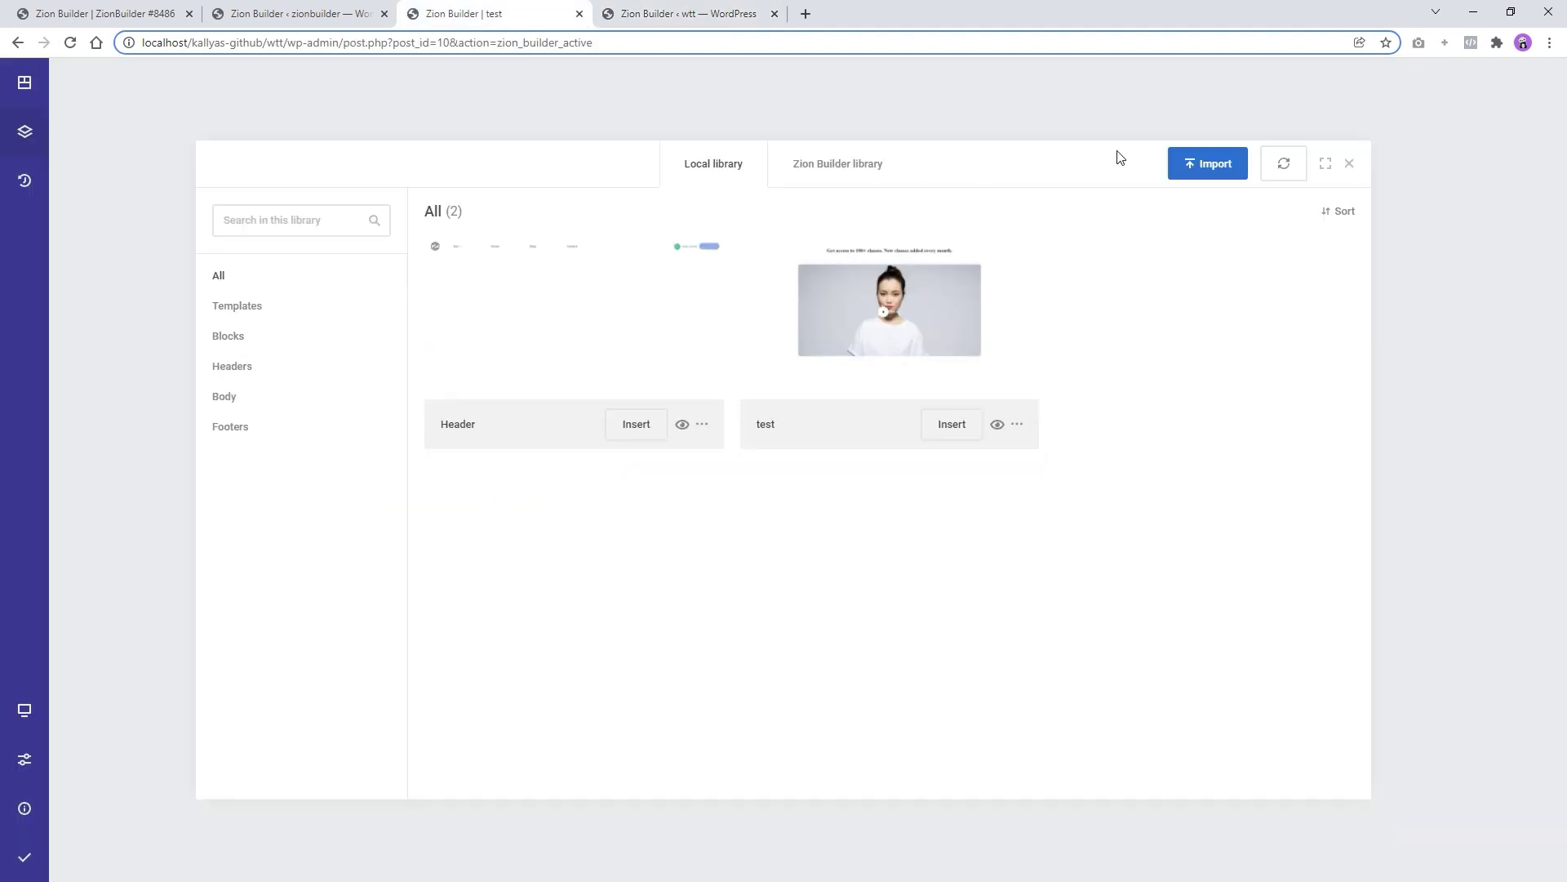
click(1349, 163)
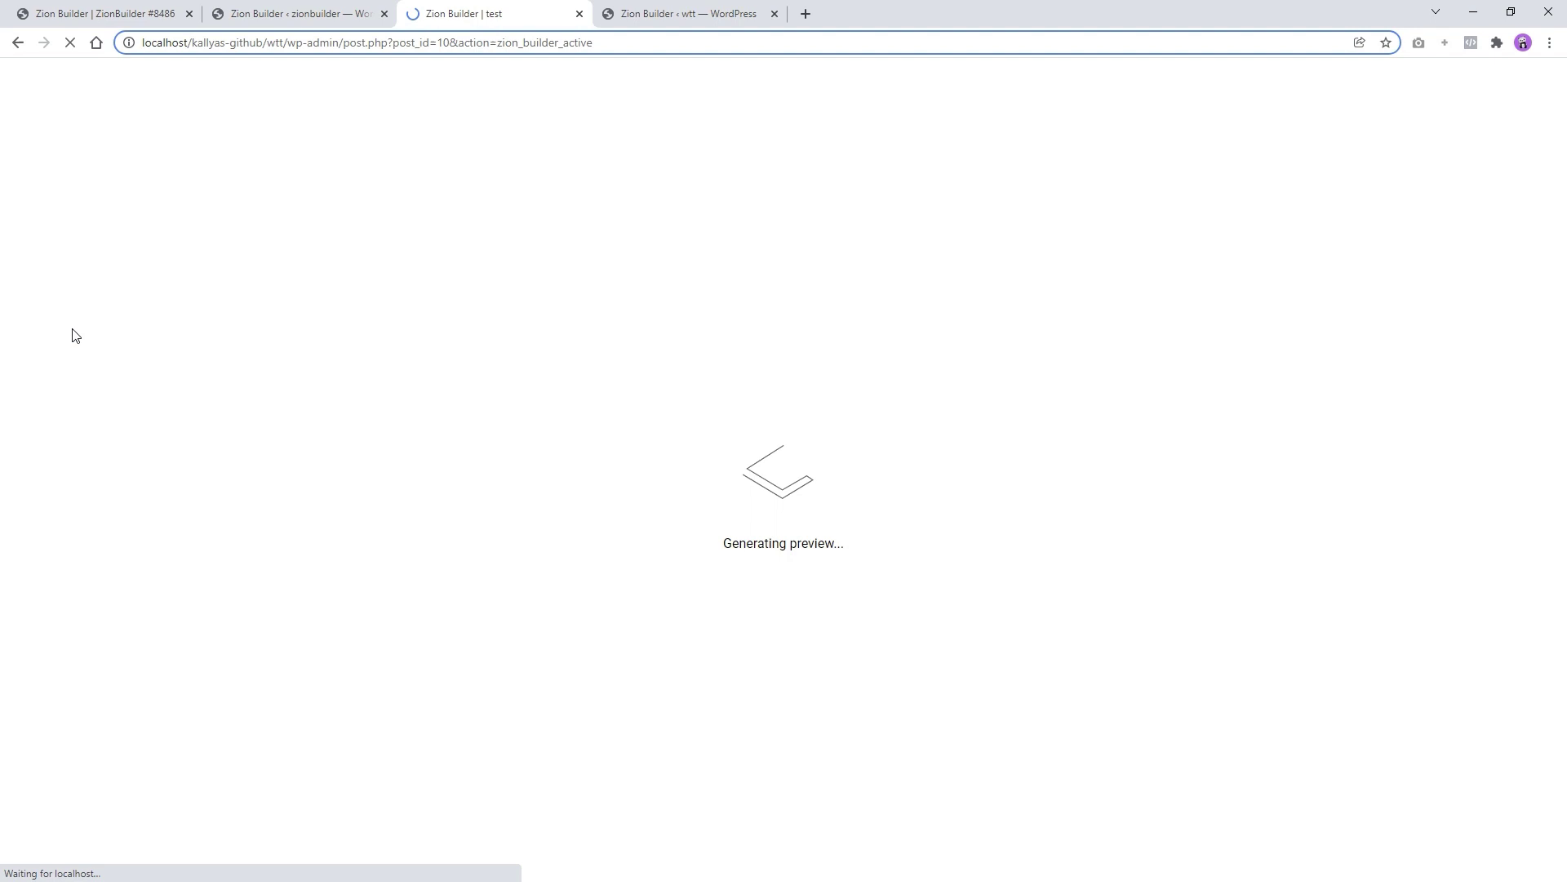
click(21, 138)
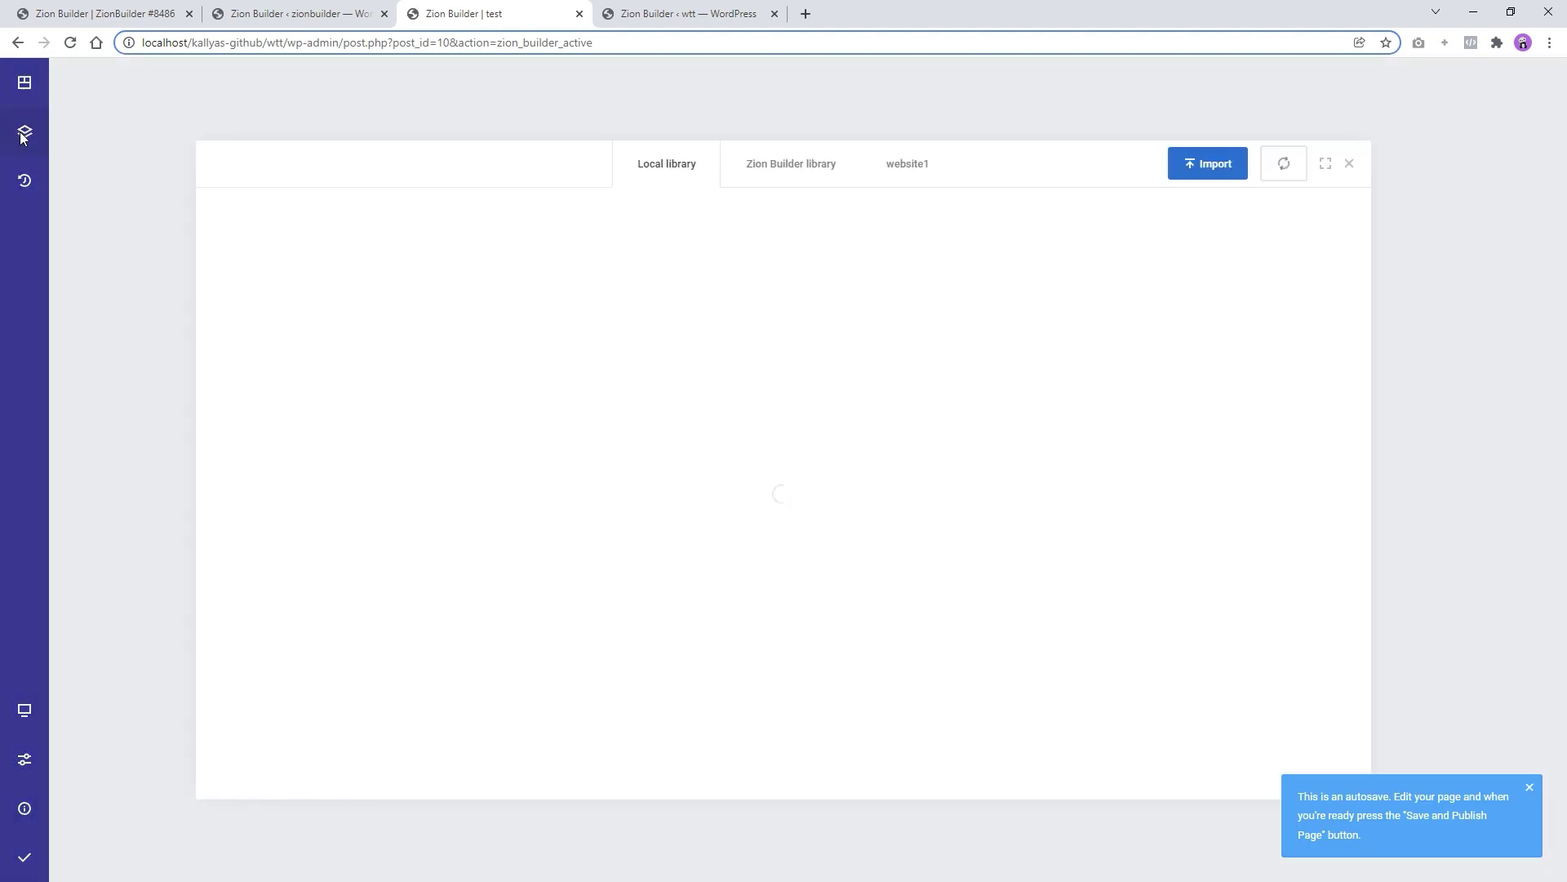
Browse the website1 library and compare its 240 templates with the first site's library
click(903, 171)
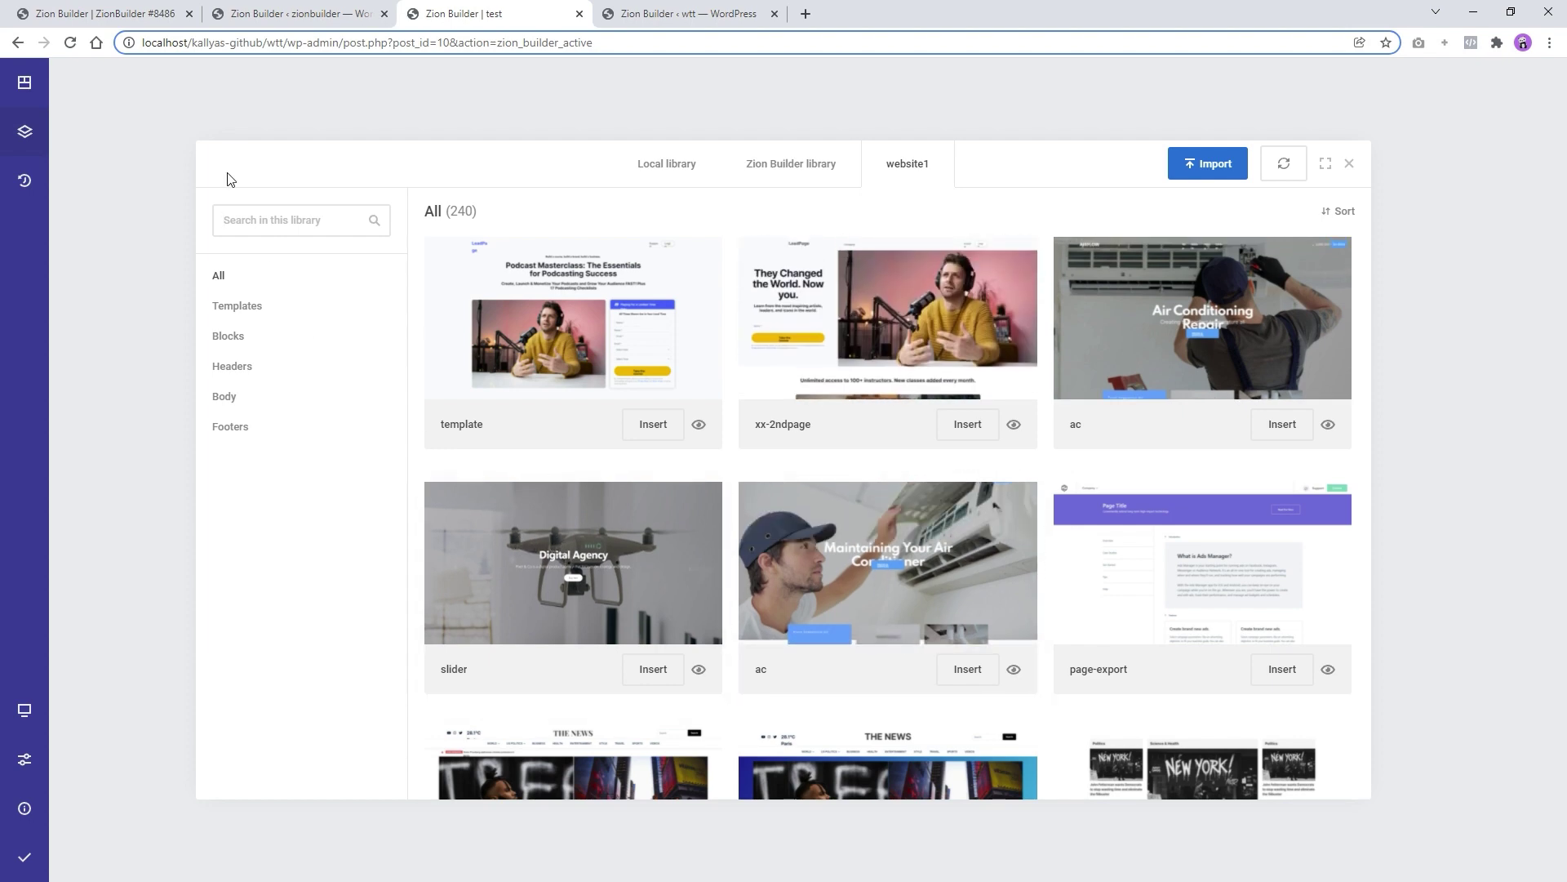
click(148, 5)
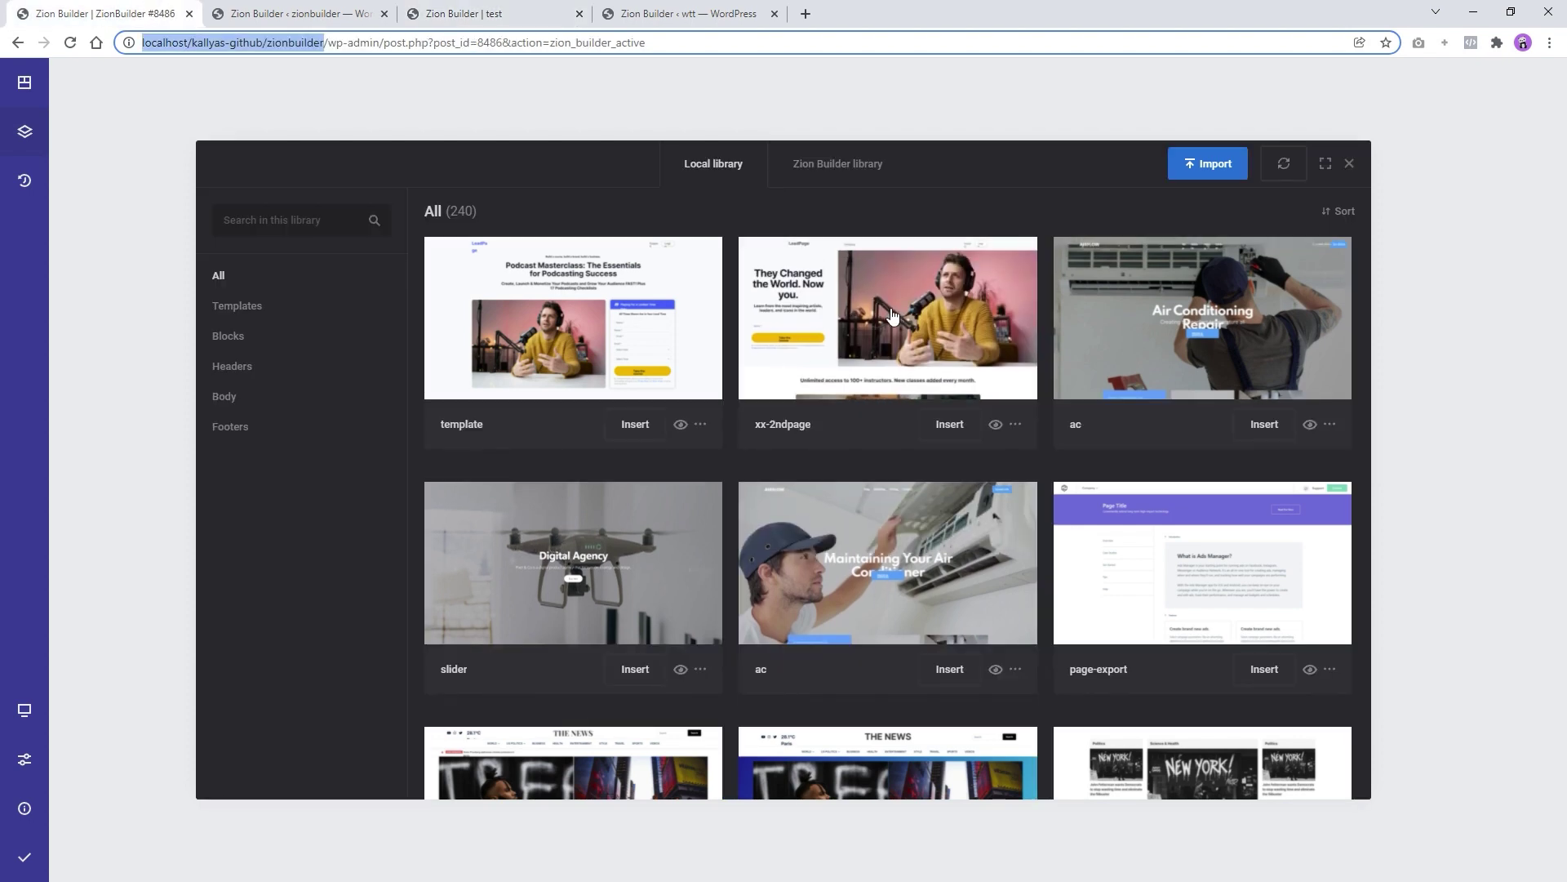
click(500, 7)
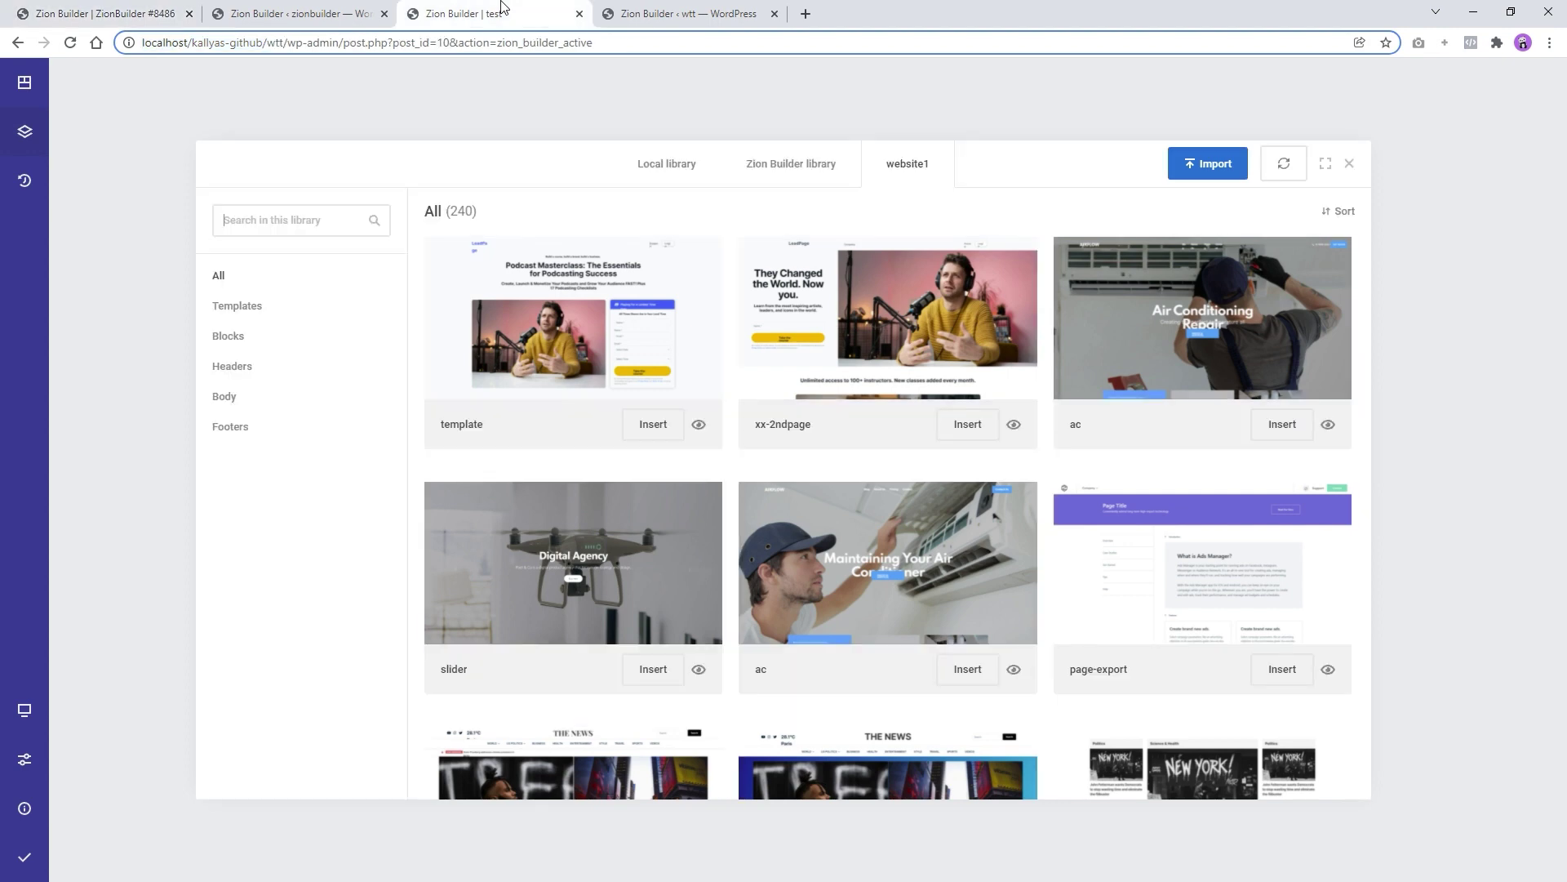